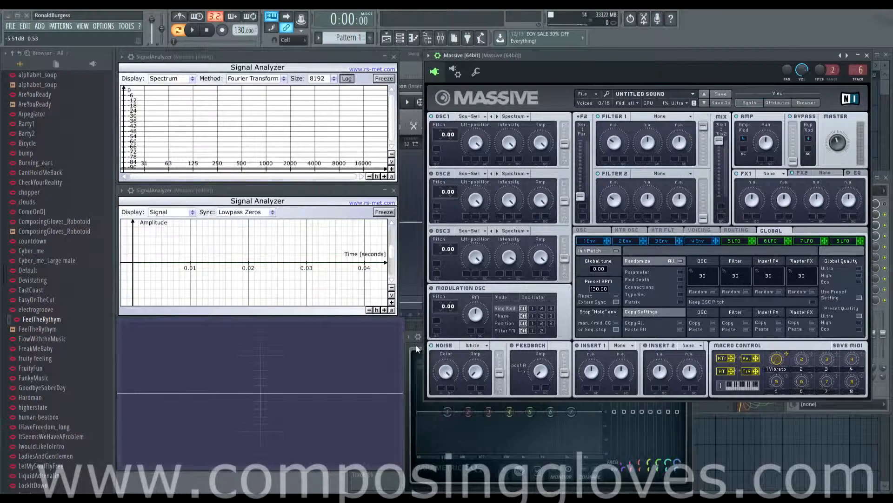
Move both Signal Analyzer windows over so they sit beside the Massive window.
{"action": "left_click", "coordinate": [416, 346]}
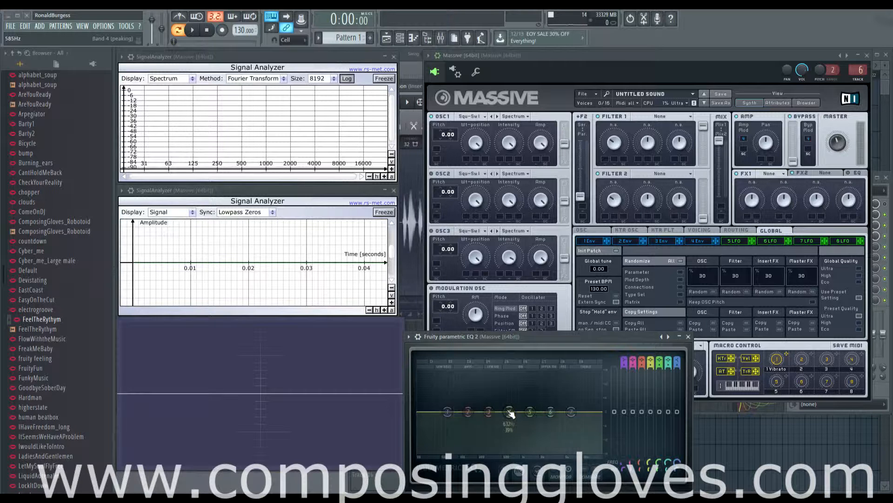
{"action": "left_click", "coordinate": [585, 94]}
{"action": "left_click", "coordinate": [594, 95]}
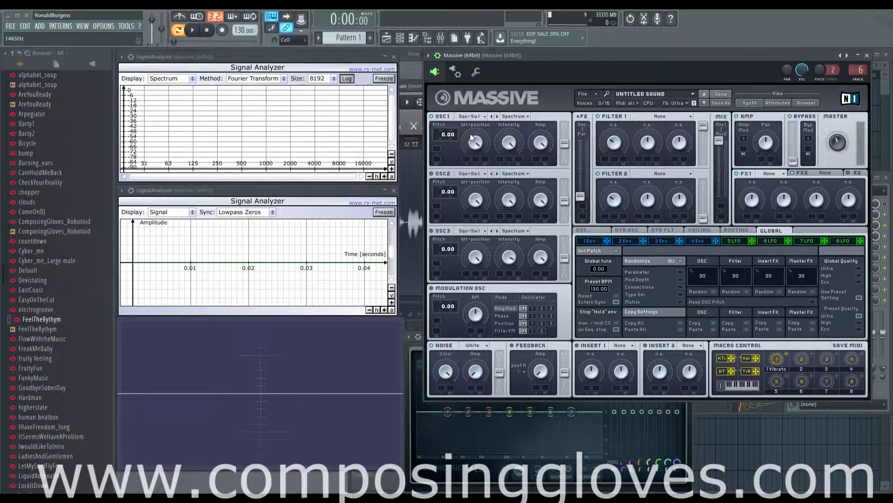
{"action": "left_click_drag", "start_coordinate": [356, 57], "coordinate": [379, 57]}
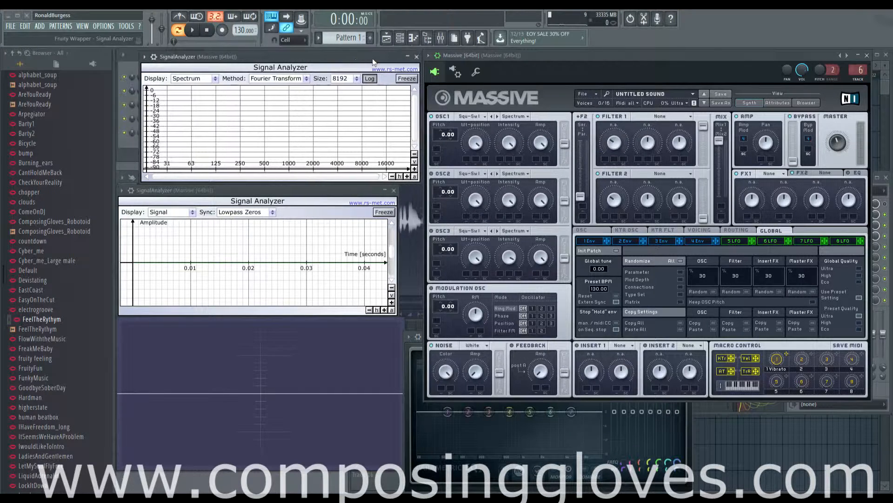
{"action": "left_click_drag", "start_coordinate": [331, 189], "coordinate": [354, 191]}
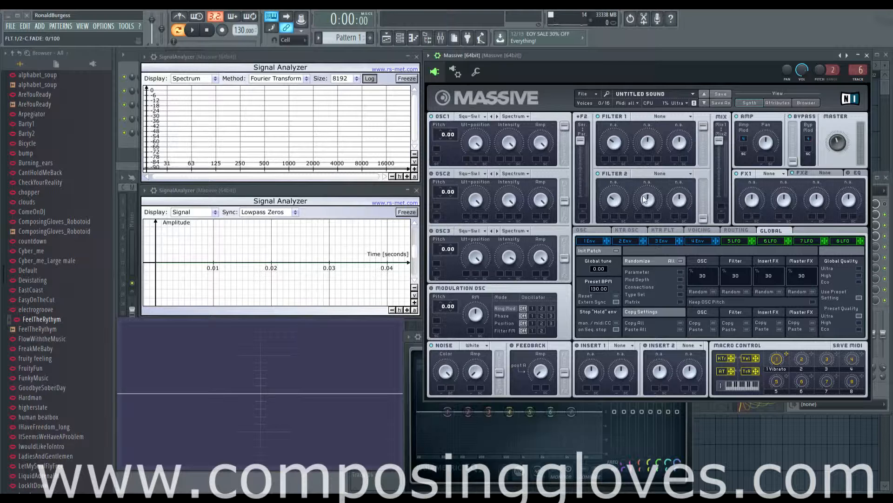
Set Filter 2's output gain to 0 and set Filter 1 to Lowpass 4.
{"action": "mouse_move", "coordinate": [703, 219]}
{"action": "left_mouse_down"}
{"action": "mouse_move", "coordinate": [703, 207]}
{"action": "mouse_move", "coordinate": [703, 228]}
{"action": "left_mouse_up"}
{"action": "left_click_drag", "start_coordinate": [703, 221], "coordinate": [699, 238]}
{"action": "left_click", "coordinate": [660, 117]}
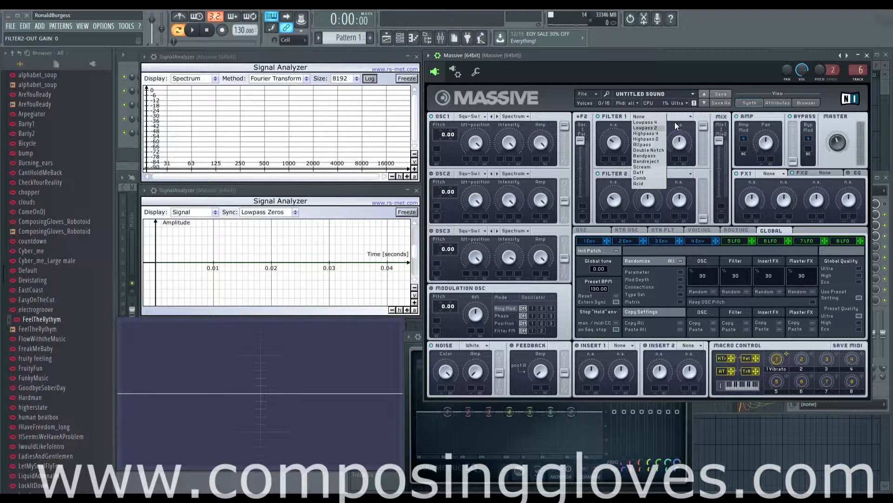
{"action": "left_click", "coordinate": [676, 121]}
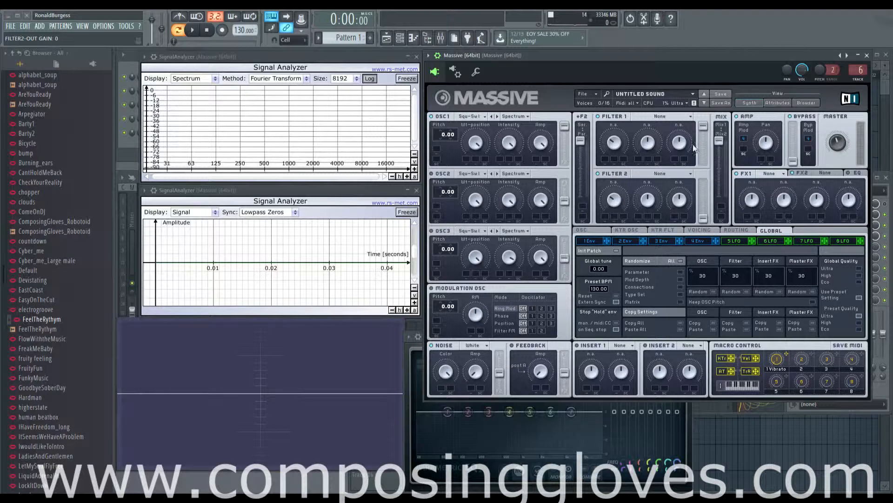
{"action": "left_click", "coordinate": [666, 116]}
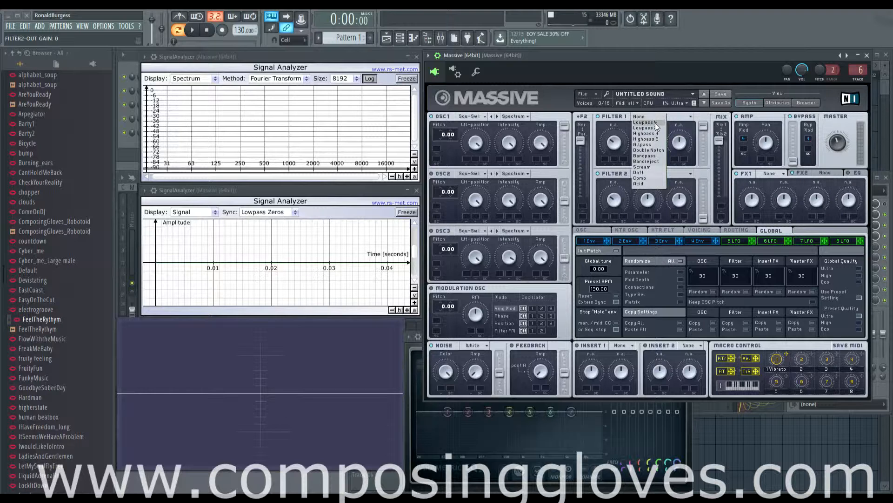
{"action": "left_click", "coordinate": [656, 122]}
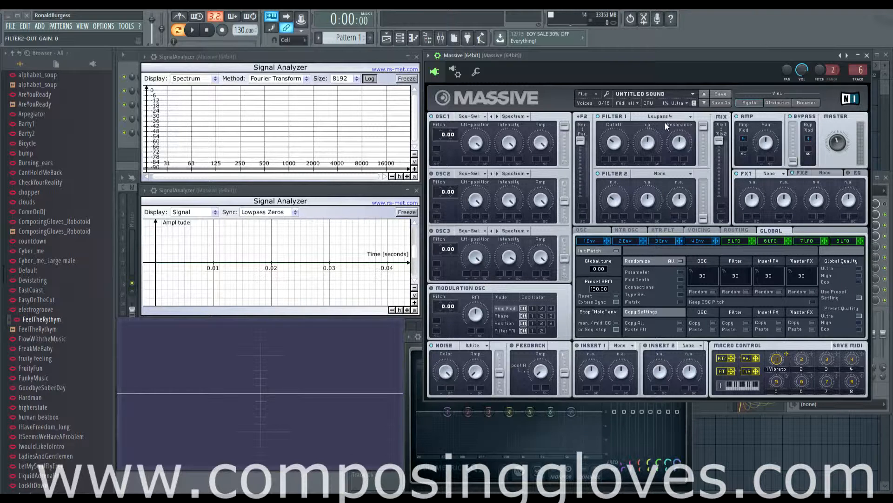
Switch Filter 1 to Lowpass 2 and back to Lowpass 4.
{"action": "left_click", "coordinate": [665, 120]}
{"action": "left_click", "coordinate": [657, 128]}
{"action": "left_click", "coordinate": [667, 118]}
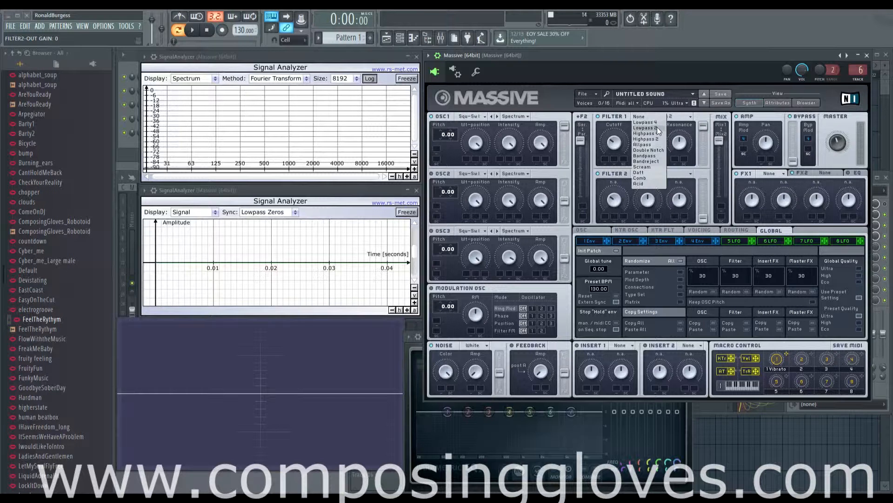
{"action": "left_click", "coordinate": [656, 122]}
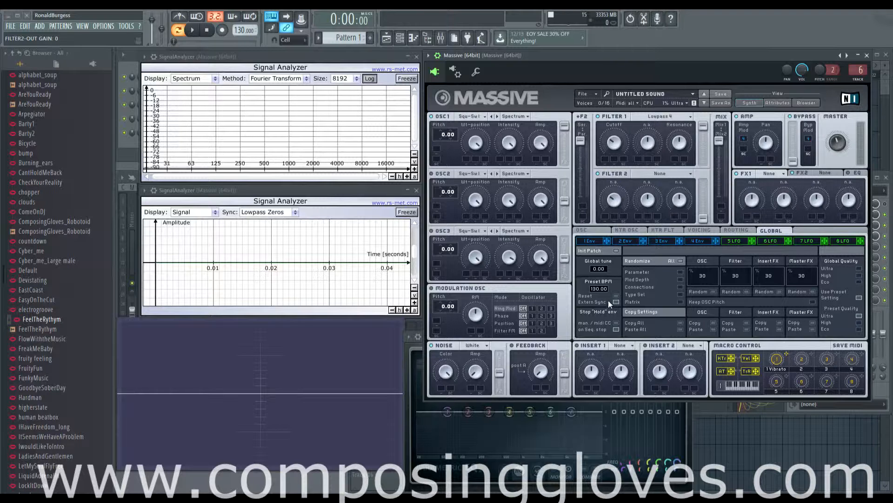
Sweep Filter 1's cutoff knob in Massive up and back down.
{"action": "left_click", "coordinate": [614, 479]}
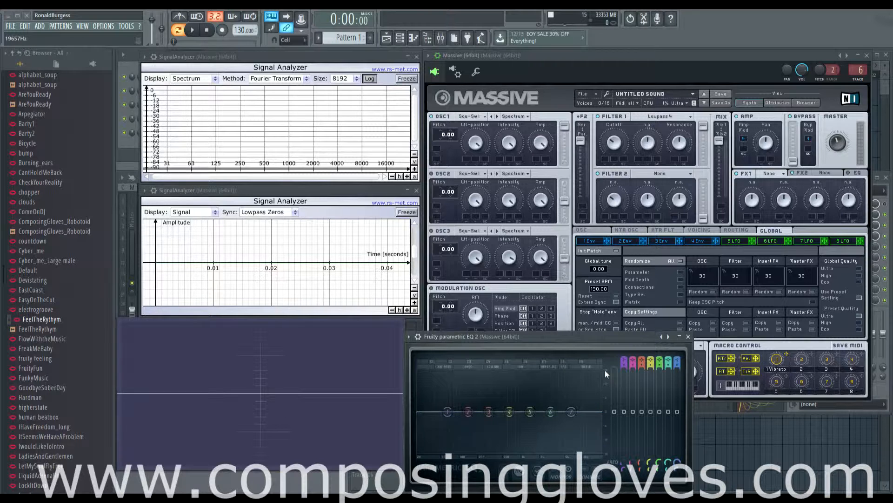
{"action": "left_click_drag", "start_coordinate": [614, 143], "coordinate": [624, 79]}
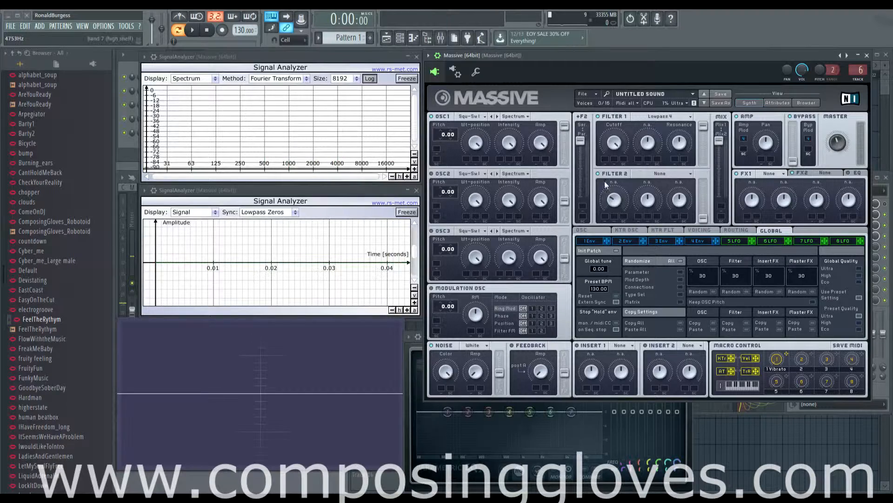
{"action": "left_click_drag", "start_coordinate": [613, 144], "coordinate": [607, 233]}
Change band 7 of Fruity Parametric EQ 2 to Low pass and move it to about 12.6 kHz.
{"action": "left_click", "coordinate": [611, 482]}
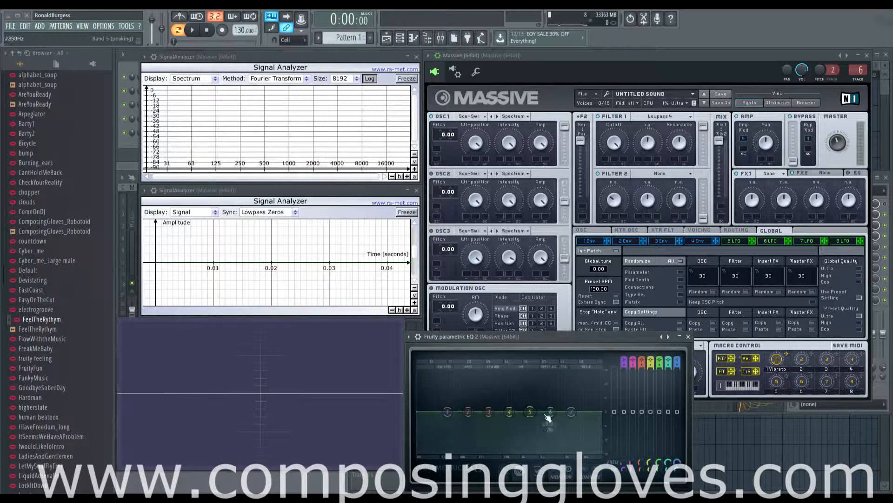
{"action": "right_click", "coordinate": [569, 412]}
{"action": "mouse_move", "coordinate": [588, 434]}
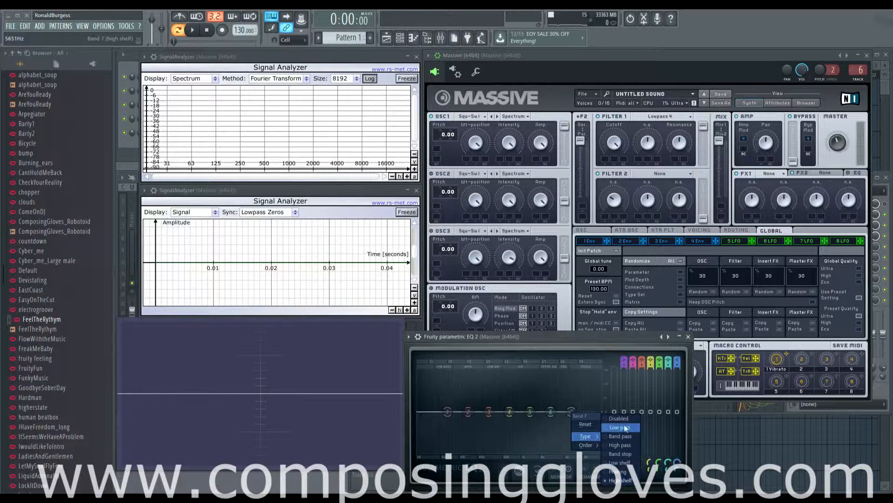
{"action": "left_click", "coordinate": [620, 427]}
{"action": "left_click_drag", "start_coordinate": [570, 411], "coordinate": [588, 411]}
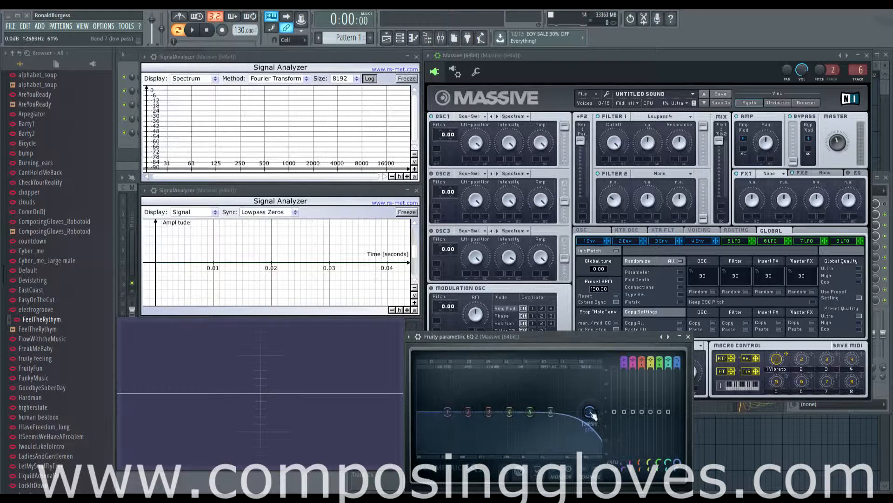
Give band 7 a steeper filter order, keep its type as Low pass, and shift it slightly lower in frequency.
{"action": "right_click", "coordinate": [589, 411]}
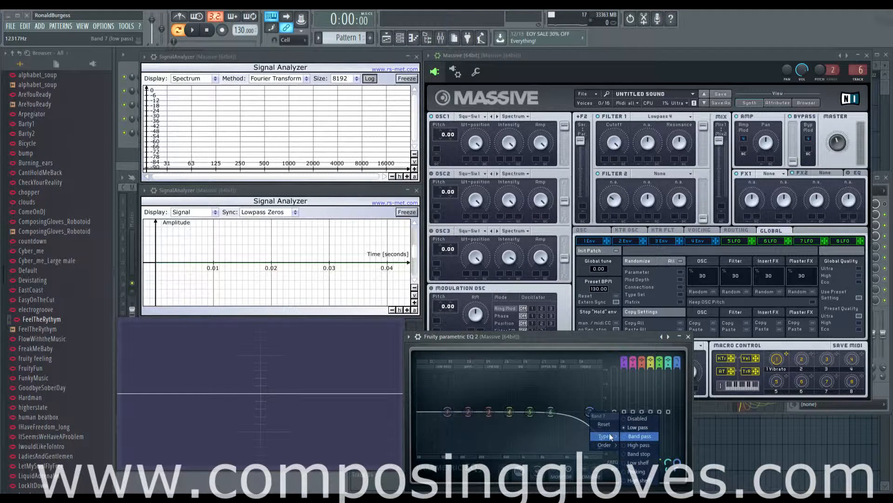
{"action": "mouse_move", "coordinate": [610, 446]}
{"action": "left_click", "coordinate": [636, 427]}
{"action": "mouse_move", "coordinate": [590, 412]}
{"action": "left_mouse_down"}
{"action": "mouse_move", "coordinate": [433, 413]}
{"action": "mouse_move", "coordinate": [585, 411]}
{"action": "left_mouse_up"}
{"action": "right_click", "coordinate": [585, 410]}
{"action": "mouse_move", "coordinate": [612, 436]}
{"action": "left_click", "coordinate": [634, 427]}
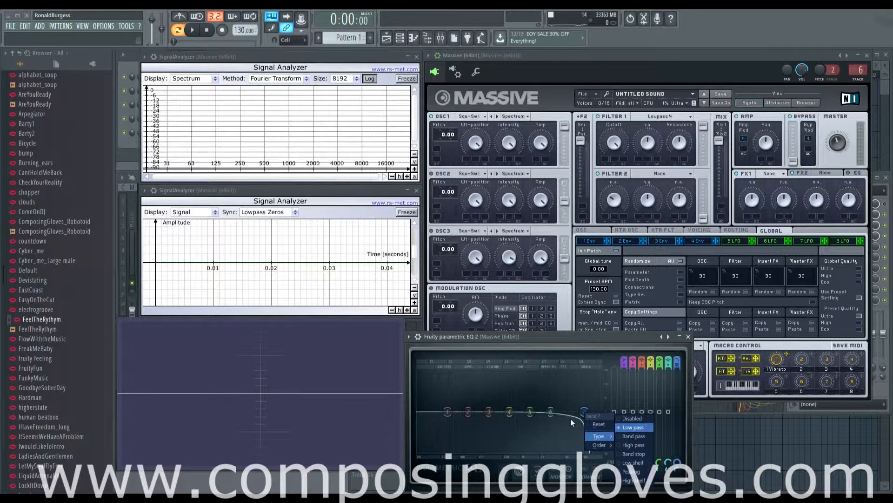
{"action": "right_click", "coordinate": [585, 411]}
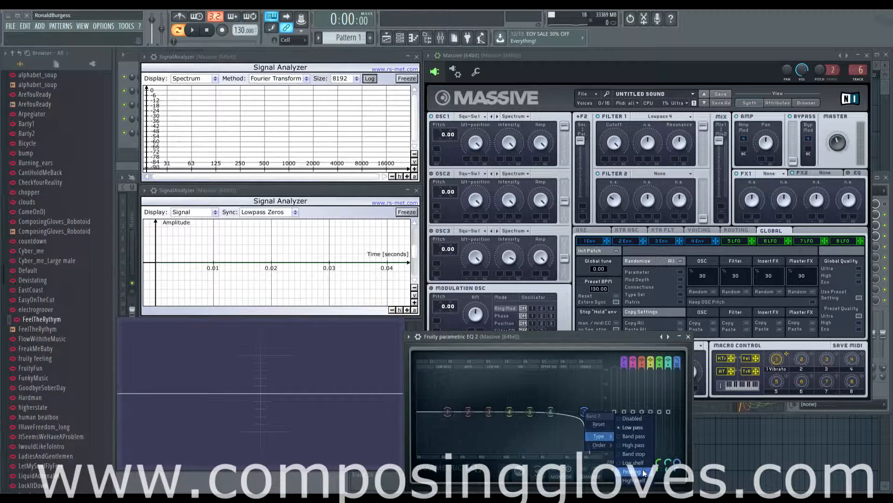
{"action": "left_click", "coordinate": [581, 422]}
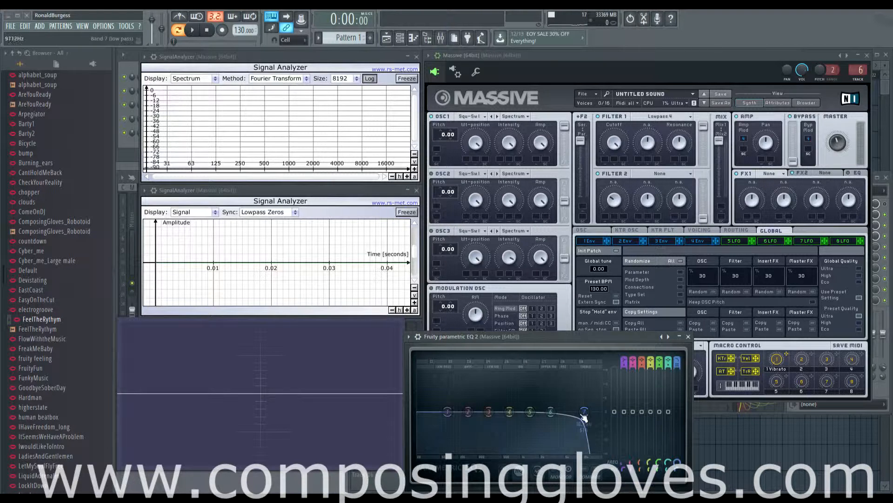
Adjust Filter 1's cutoff in Massive and sweep EQ band 7's low pass down and back up through the spectrum.
{"action": "left_click_drag", "start_coordinate": [613, 144], "coordinate": [620, 166]}
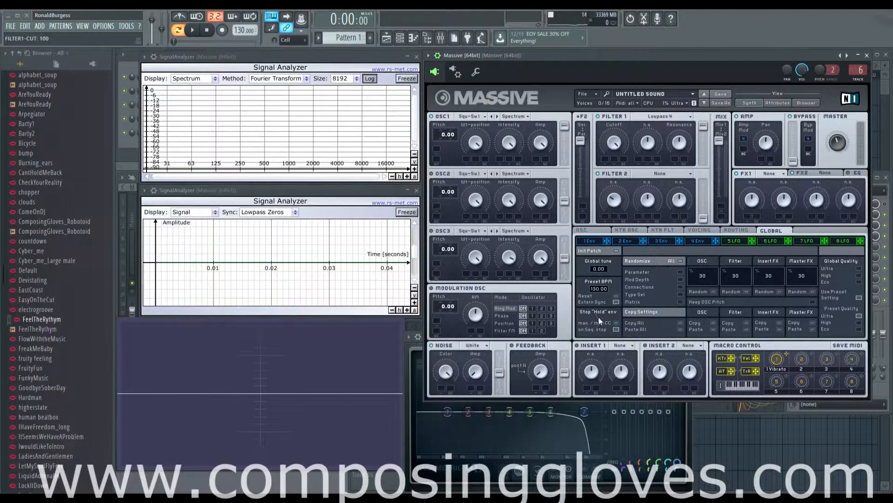
{"action": "left_click_drag", "start_coordinate": [584, 412], "coordinate": [575, 411]}
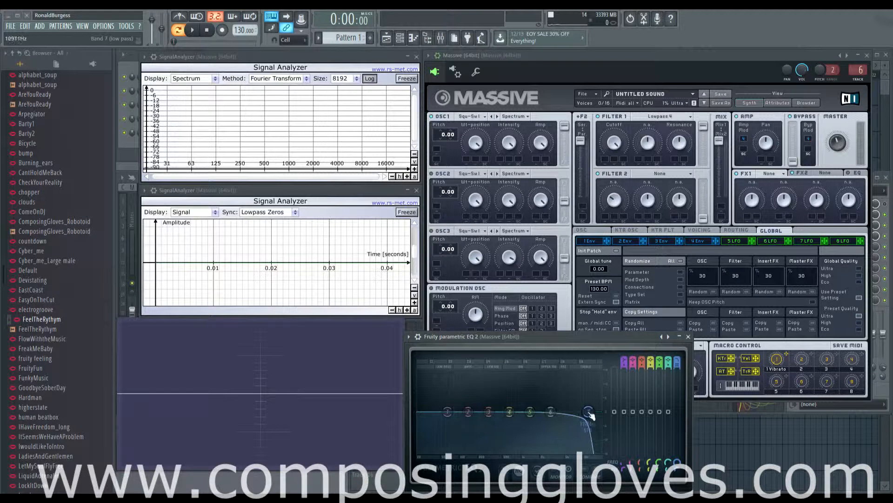
{"action": "left_click_drag", "start_coordinate": [588, 412], "coordinate": [514, 411]}
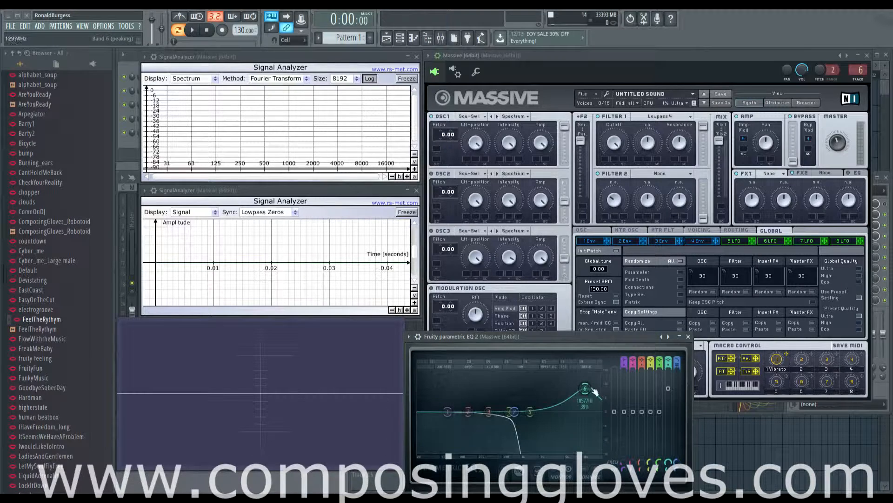
{"action": "left_click_drag", "start_coordinate": [595, 393], "coordinate": [600, 413]}
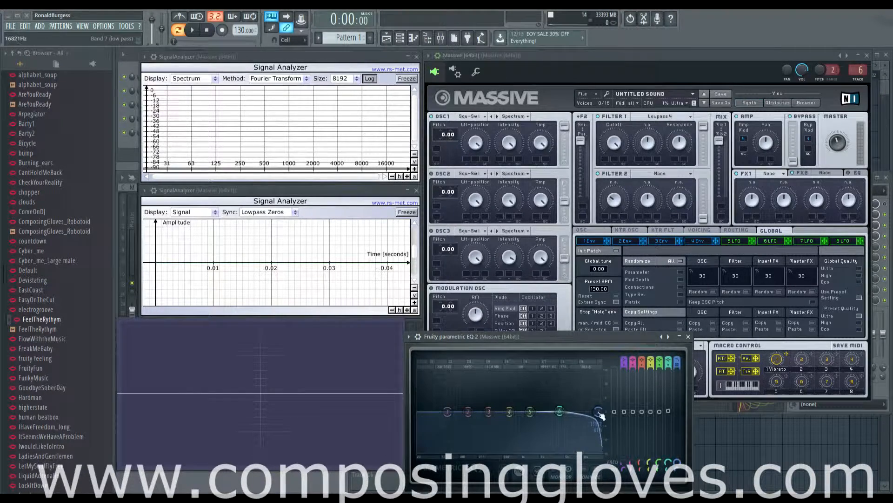
Change EQ band 7 to Peaking and flatten it at about 15 kHz.
{"action": "right_click", "coordinate": [600, 414]}
{"action": "mouse_move", "coordinate": [619, 438]}
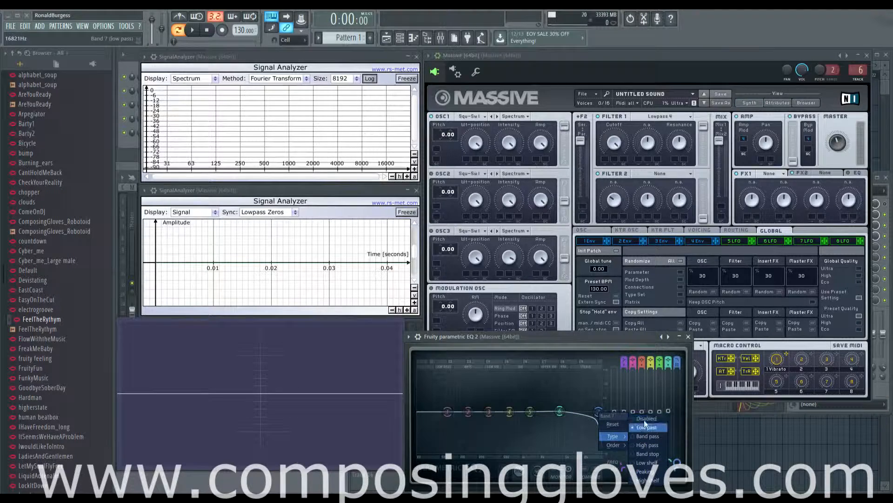
{"action": "left_click", "coordinate": [647, 472]}
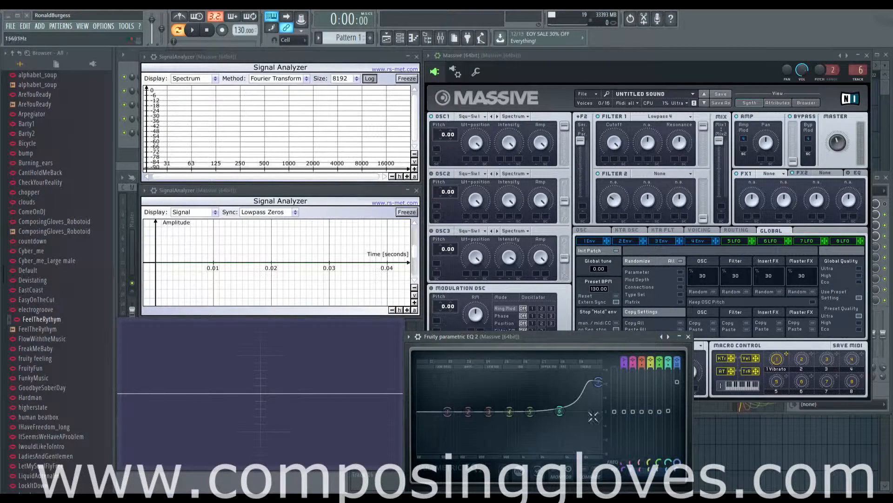
{"action": "left_click_drag", "start_coordinate": [599, 382], "coordinate": [594, 411]}
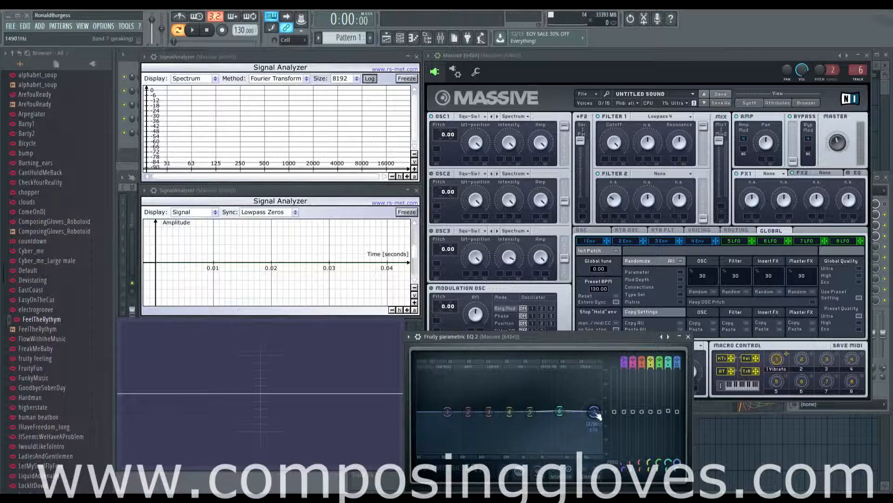
Sweep Filter 1's cutoff down and back up around a played note, with its resonance set to 0.
{"action": "left_click", "coordinate": [613, 146]}
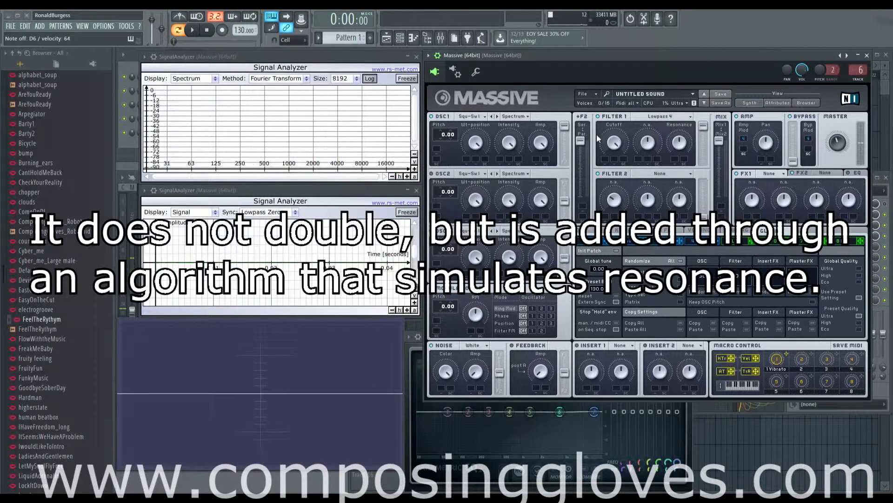
{"action": "left_click_drag", "start_coordinate": [617, 143], "coordinate": [627, 236]}
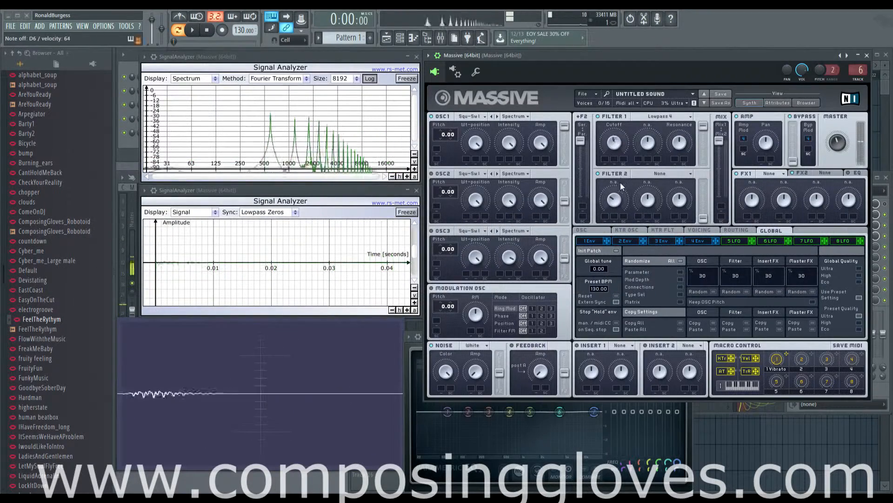
{"action": "left_click", "coordinate": [680, 144]}
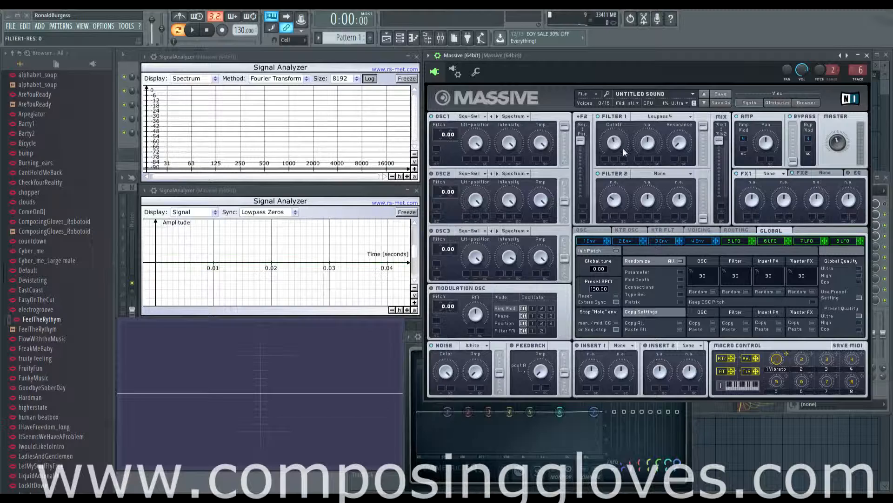
{"action": "left_click_drag", "start_coordinate": [614, 145], "coordinate": [609, 14]}
Display Massive's built-in EQ controls and turn up Filter 1's cutoff.
{"action": "left_click", "coordinate": [859, 174]}
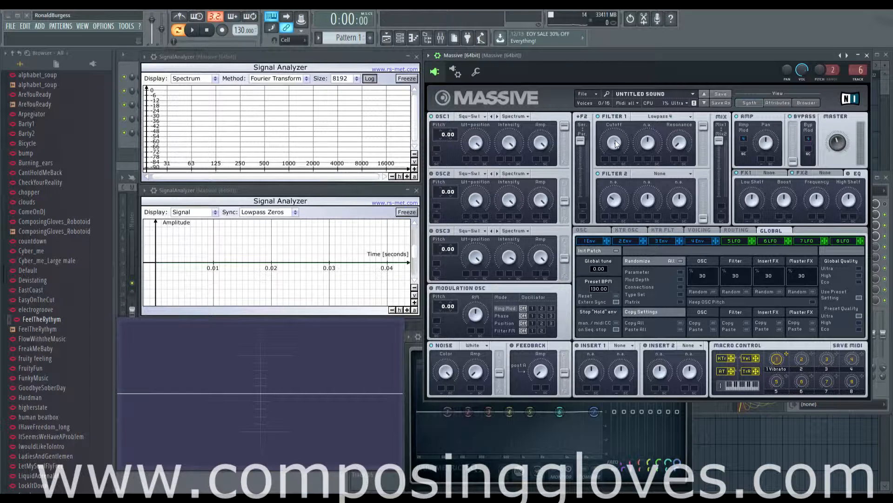
{"action": "left_click_drag", "start_coordinate": [615, 141], "coordinate": [598, 114]}
{"action": "left_click", "coordinate": [591, 449]}
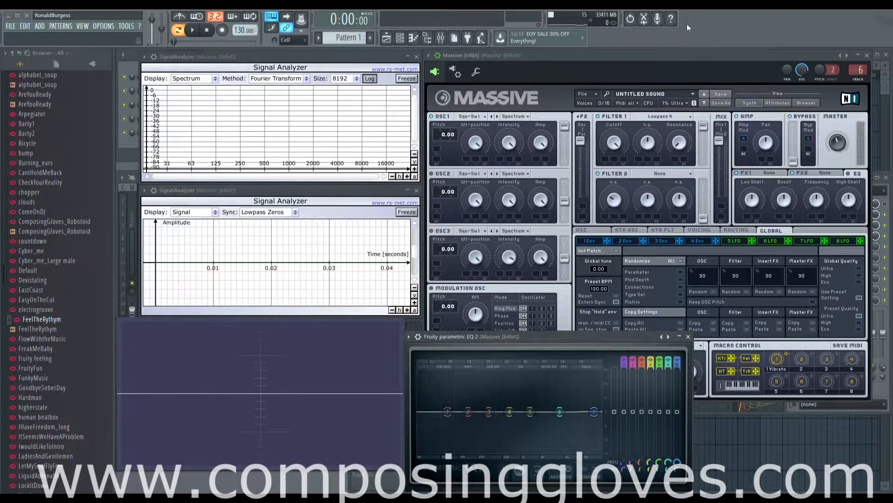
{"action": "left_click", "coordinate": [552, 90]}
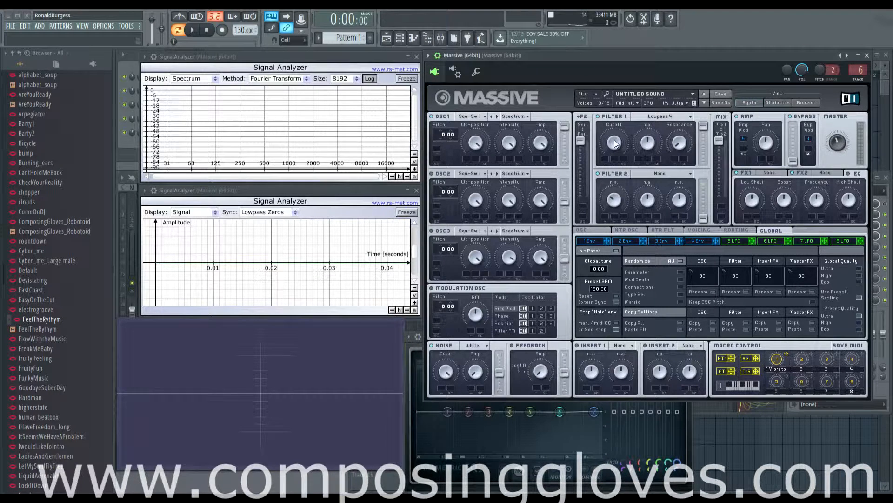
Raise Filter 1's resonance and sweep its cutoff while playing D6, ending with a low cutoff.
{"action": "left_click_drag", "start_coordinate": [618, 148], "coordinate": [606, 229]}
{"action": "left_click_drag", "start_coordinate": [613, 147], "coordinate": [607, 57]}
{"action": "left_click_drag", "start_coordinate": [678, 145], "coordinate": [678, 140]}
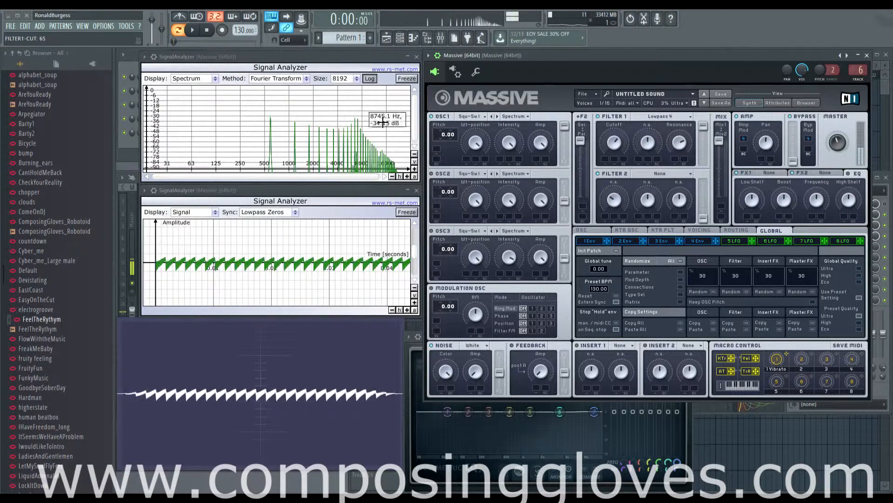
{"action": "left_click_drag", "start_coordinate": [684, 145], "coordinate": [680, 141]}
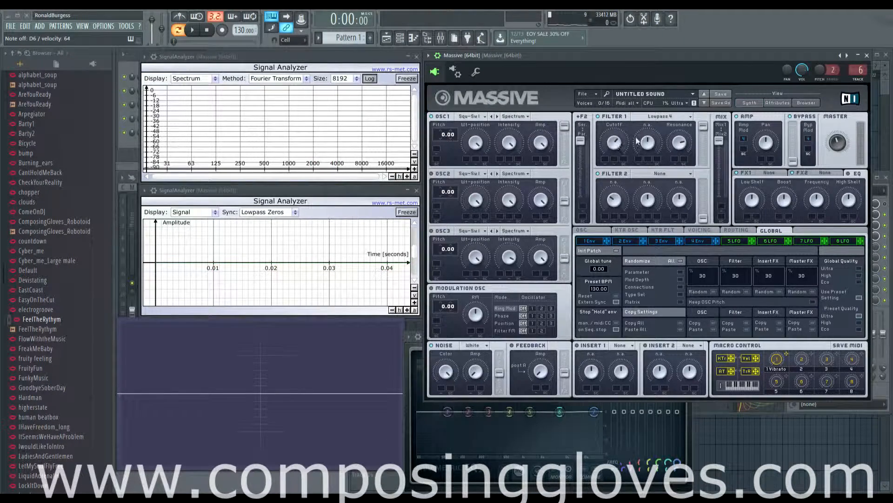
{"action": "left_click_drag", "start_coordinate": [614, 143], "coordinate": [616, 177]}
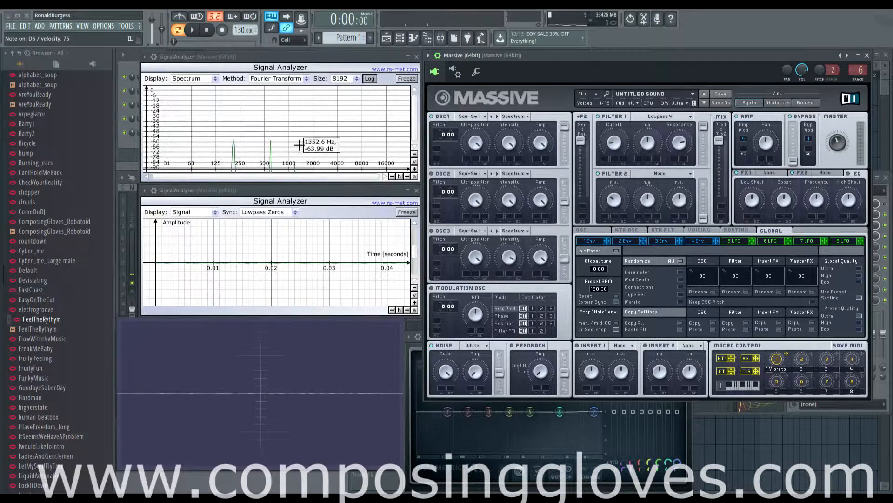
Lower Filter 1's cutoff to about 4 around played notes, and sweep it back up.
{"action": "mouse_move", "coordinate": [615, 144]}
{"action": "left_mouse_down"}
{"action": "mouse_move", "coordinate": [613, 106]}
{"action": "mouse_move", "coordinate": [612, 145]}
{"action": "left_mouse_up"}
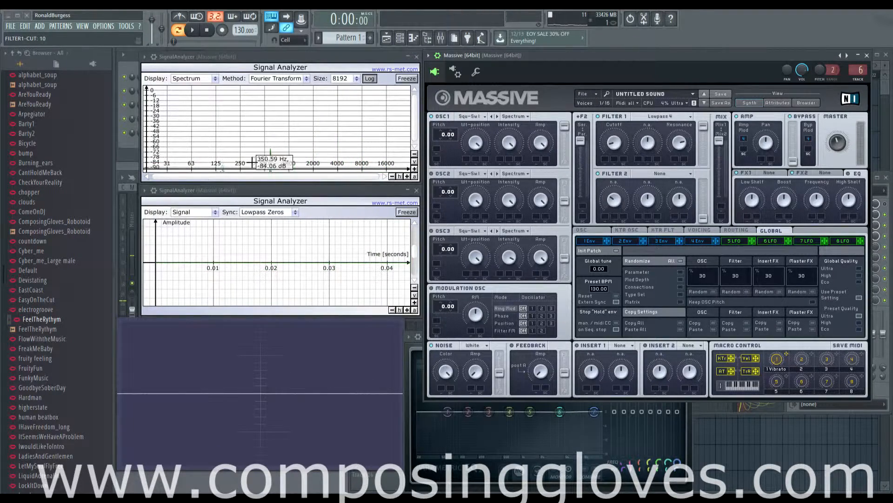
{"action": "left_click_drag", "start_coordinate": [606, 144], "coordinate": [610, 148]}
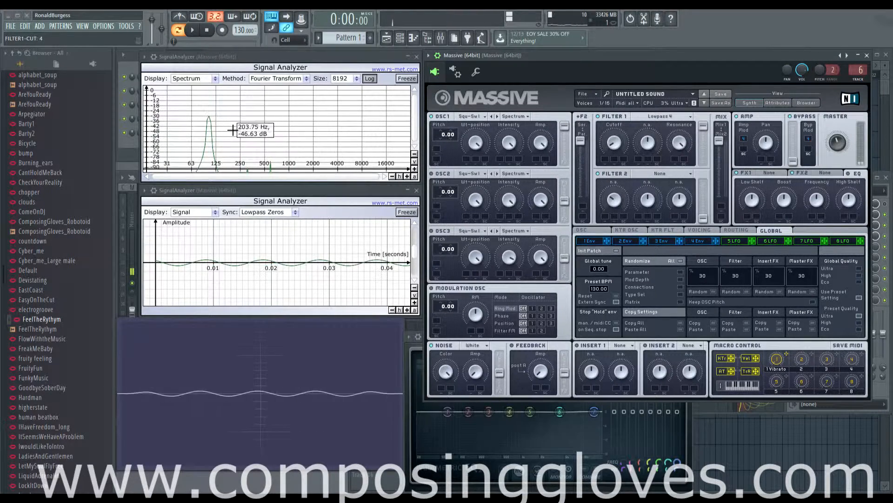
{"action": "left_click_drag", "start_coordinate": [613, 149], "coordinate": [615, 82]}
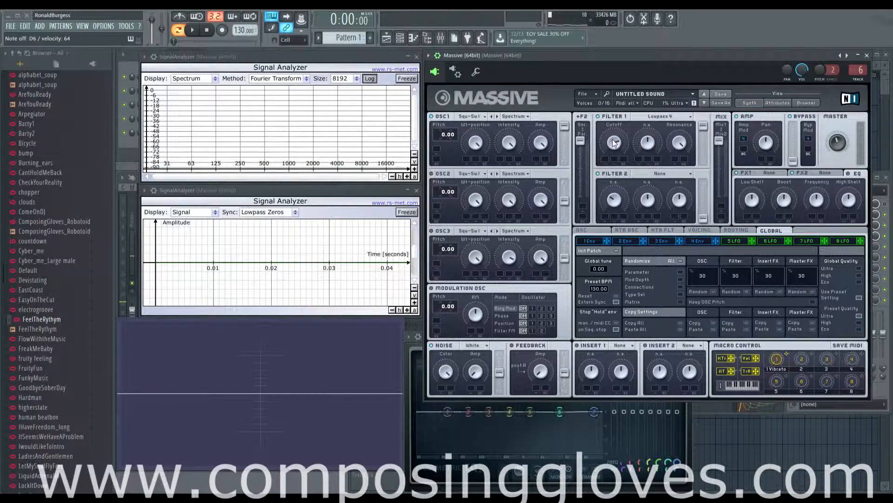
Play D6 repeatedly while sweeping Filter 1's cutoff upward and adjusting its resonance.
{"action": "key", "text": "w"}
{"action": "key", "text": "w"}
{"action": "key", "text": "w"}
{"action": "left_click_drag", "start_coordinate": [615, 143], "coordinate": [615, 105]}
{"action": "left_click_drag", "start_coordinate": [678, 146], "coordinate": [678, 144]}
{"action": "key", "text": "w"}
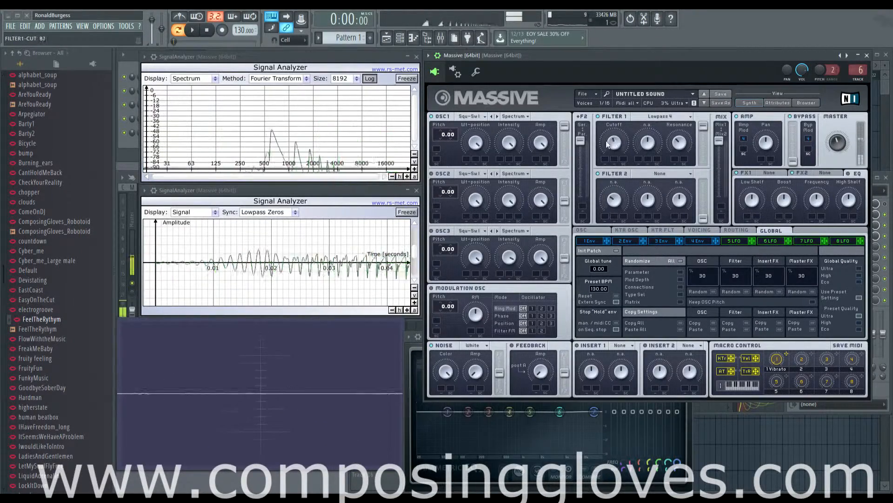
Switch Filter 1 to Lowpass 2, reduce its resonance to 0, and sweep the cutoff while playing D6.
{"action": "left_click", "coordinate": [669, 117]}
{"action": "left_click", "coordinate": [650, 134]}
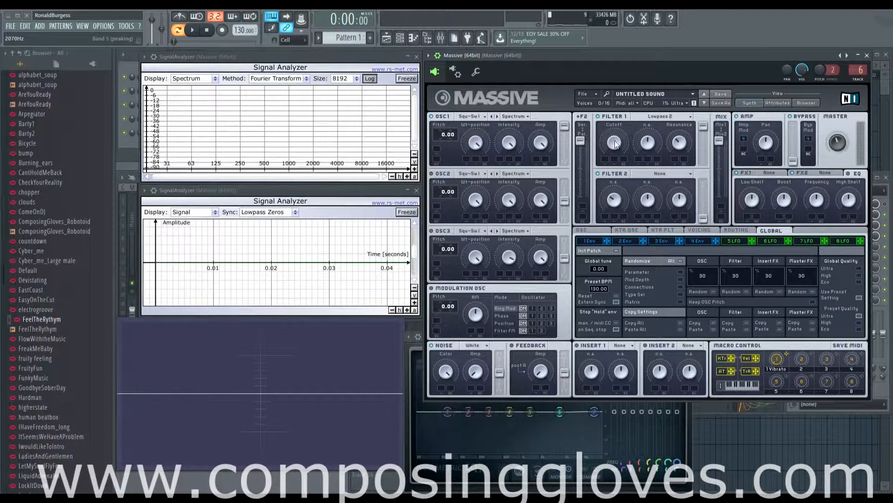
{"action": "key", "text": "w"}
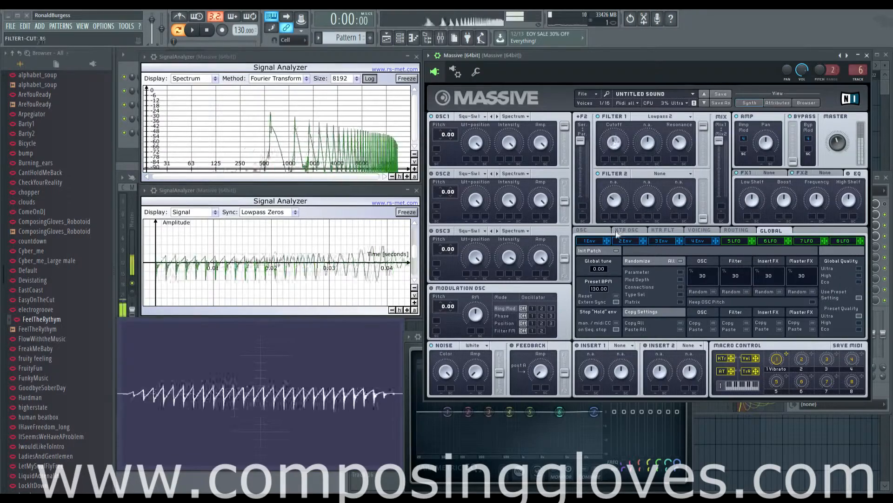
{"action": "left_click_drag", "start_coordinate": [679, 142], "coordinate": [674, 223]}
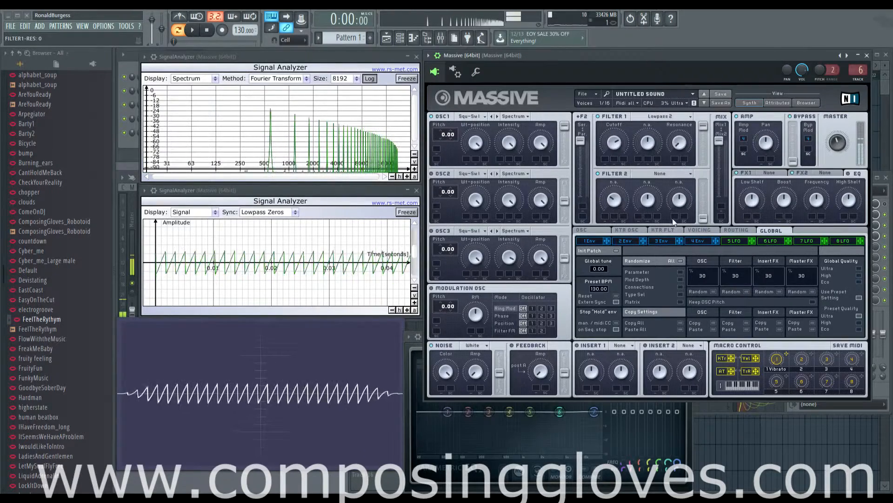
{"action": "left_click_drag", "start_coordinate": [615, 142], "coordinate": [647, 222]}
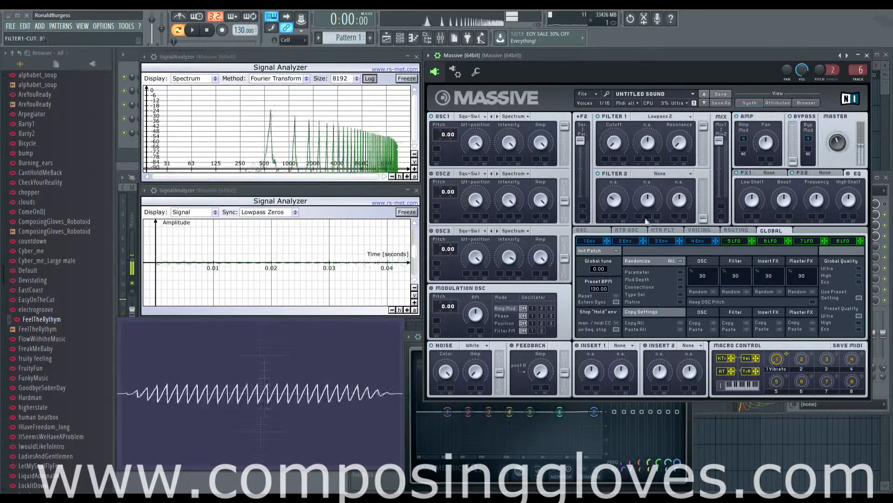
Switch Filter 1 to Highpass 4 and change EQ band 1 to High pass at about 39 Hz for comparison.
{"action": "left_click", "coordinate": [670, 116]}
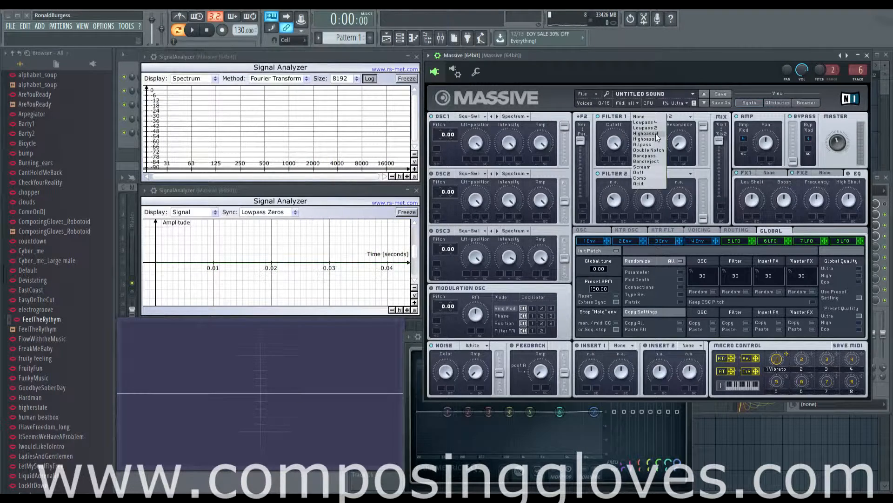
{"action": "left_click", "coordinate": [657, 134]}
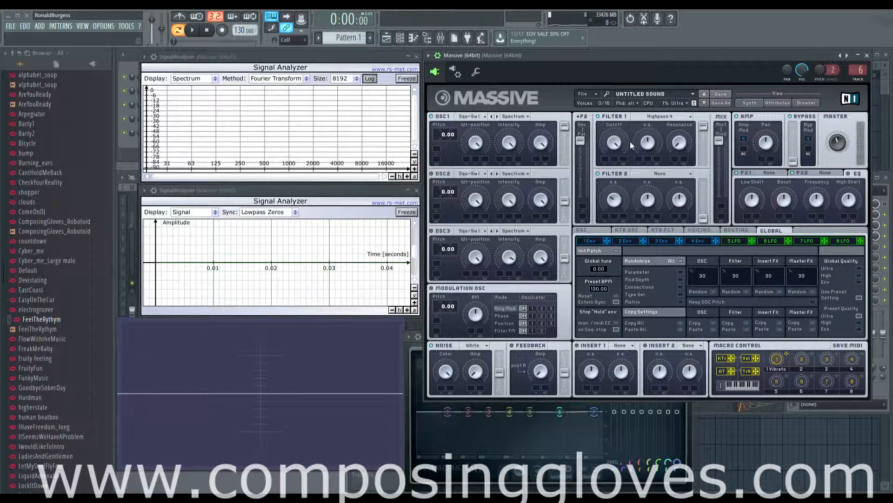
{"action": "left_click", "coordinate": [624, 482]}
{"action": "right_click", "coordinate": [447, 412]}
{"action": "mouse_move", "coordinate": [471, 439]}
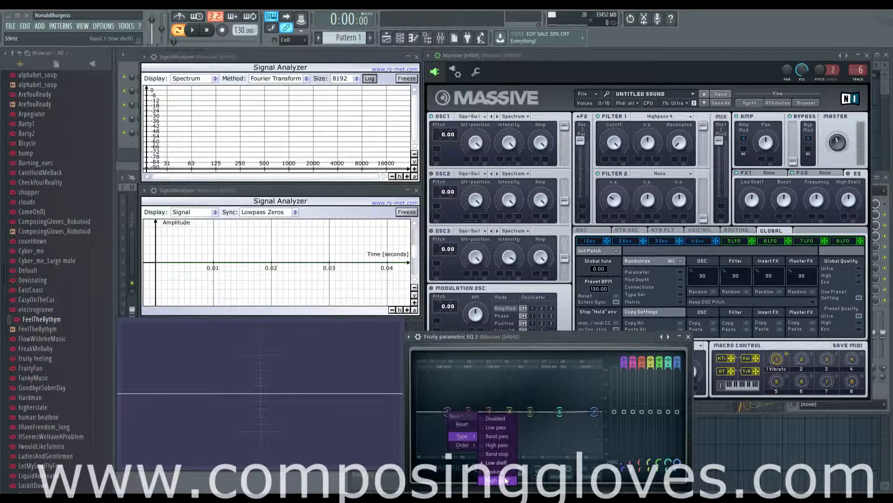
{"action": "left_click", "coordinate": [507, 445]}
{"action": "mouse_move", "coordinate": [447, 412]}
{"action": "left_mouse_down"}
{"action": "mouse_move", "coordinate": [554, 411]}
{"action": "mouse_move", "coordinate": [435, 411]}
{"action": "left_mouse_up"}
Sweep the Highpass 4 cutoff up and down around played D6 notes, raising its resonance to 44.
{"action": "left_click", "coordinate": [609, 180]}
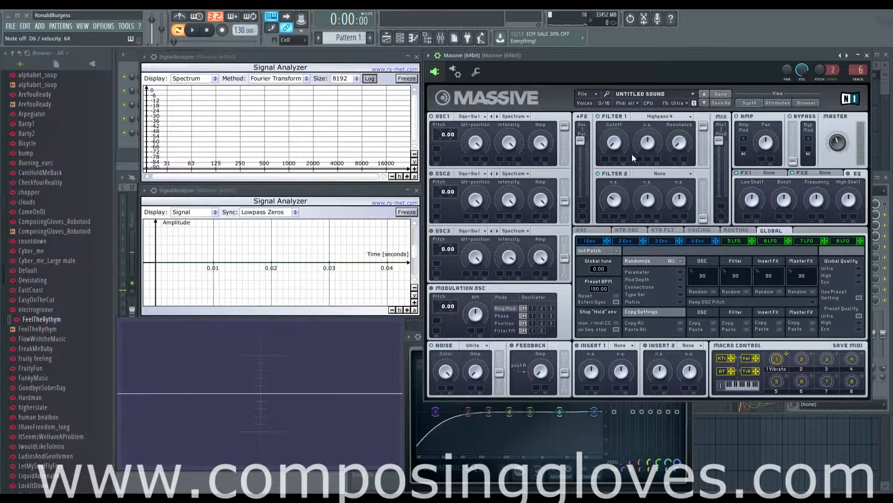
{"action": "left_click", "coordinate": [615, 148]}
{"action": "left_click_drag", "start_coordinate": [613, 147], "coordinate": [617, 100]}
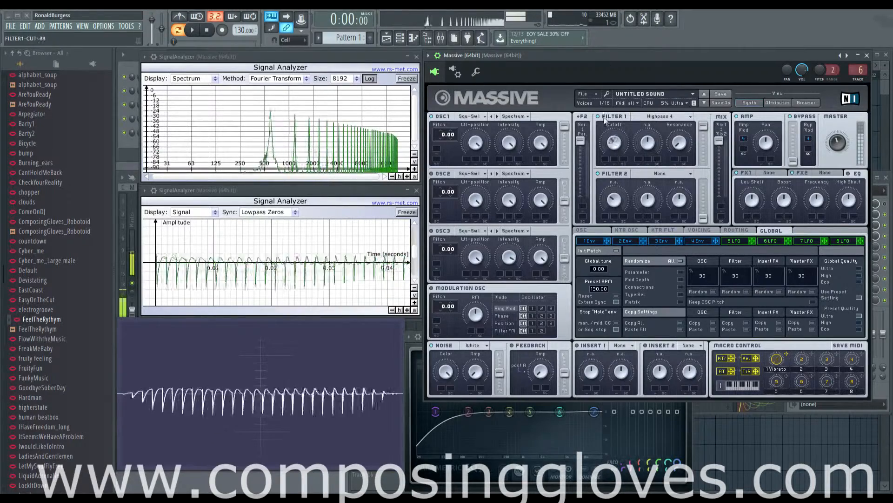
{"action": "left_click_drag", "start_coordinate": [681, 145], "coordinate": [682, 105]}
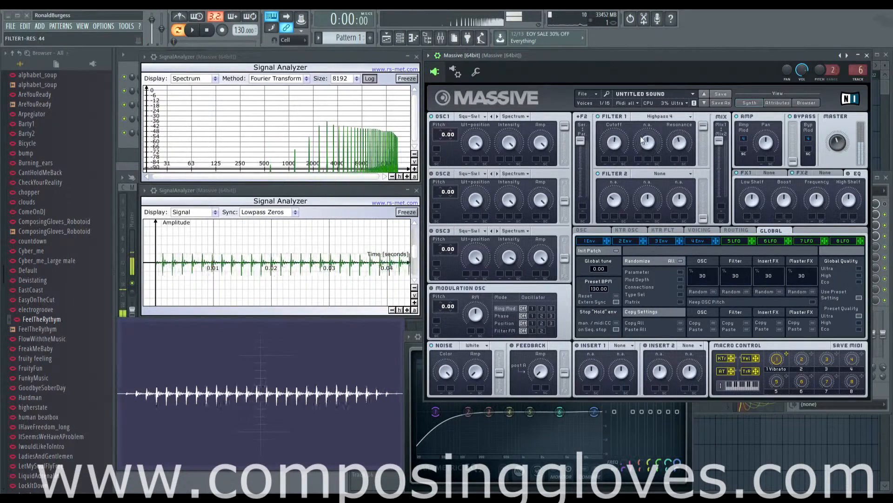
{"action": "left_click_drag", "start_coordinate": [615, 145], "coordinate": [619, 191]}
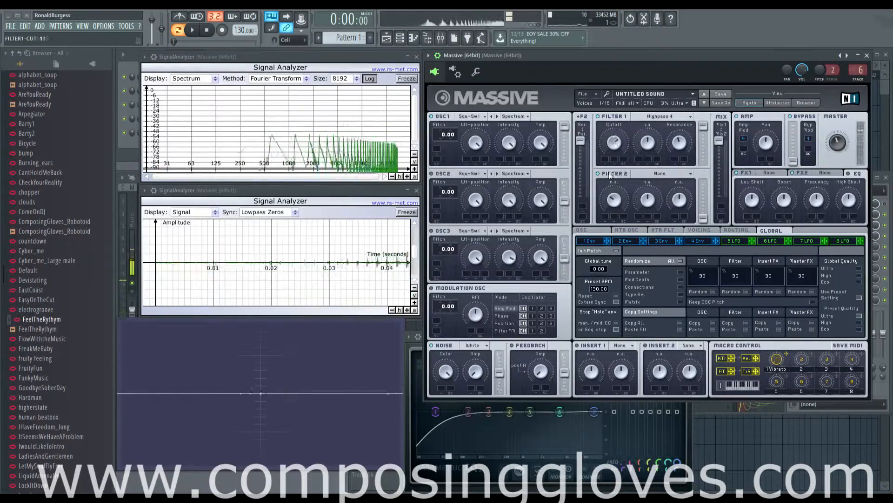
Switch Filter 1 to Highpass 2, adjust its resonance, and sweep its cutoff while playing D6.
{"action": "left_click", "coordinate": [660, 116]}
{"action": "left_click", "coordinate": [649, 145]}
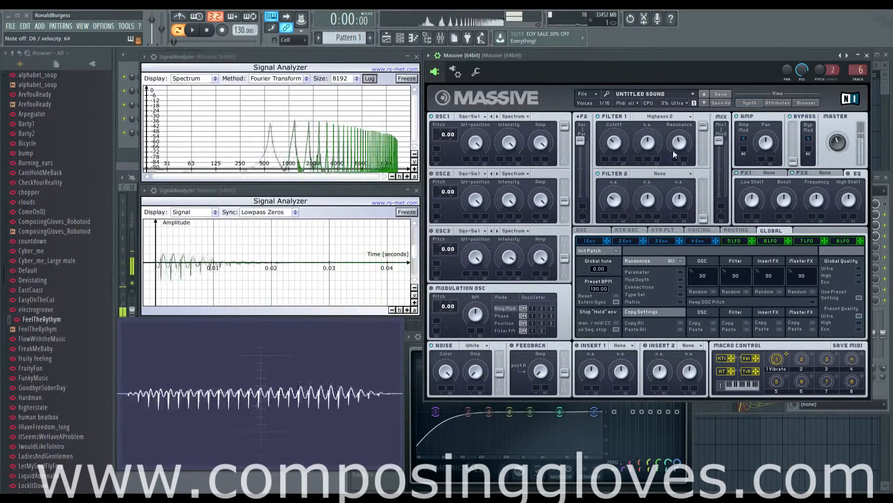
{"action": "left_click_drag", "start_coordinate": [679, 139], "coordinate": [679, 152]}
{"action": "left_click_drag", "start_coordinate": [618, 142], "coordinate": [625, 85]}
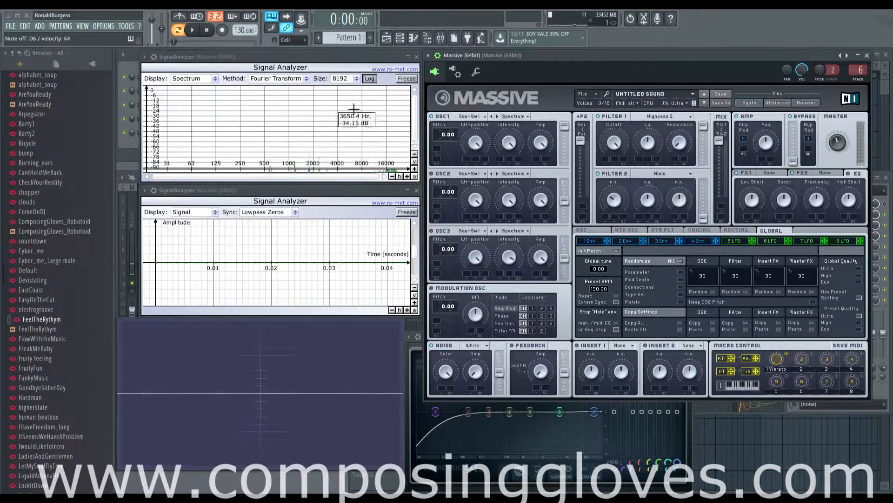
Return Filter 1 to Highpass 4 and play D6 through it.
{"action": "left_click", "coordinate": [663, 117]}
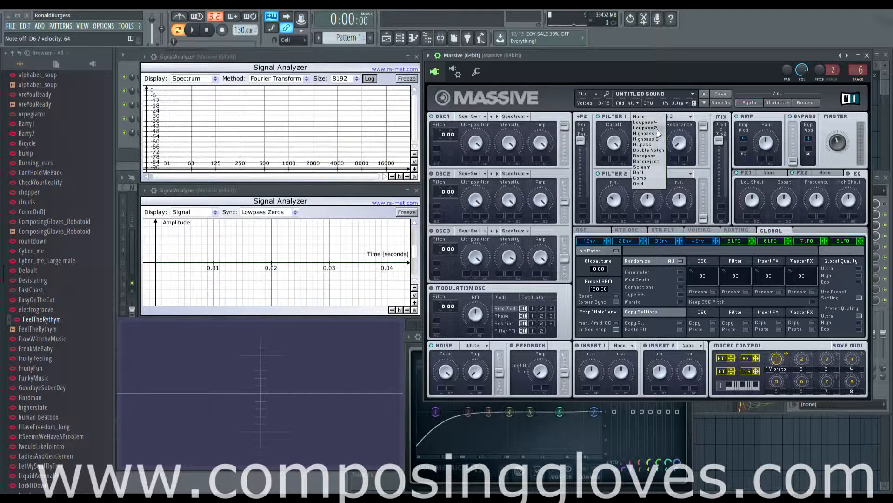
{"action": "left_click", "coordinate": [658, 134]}
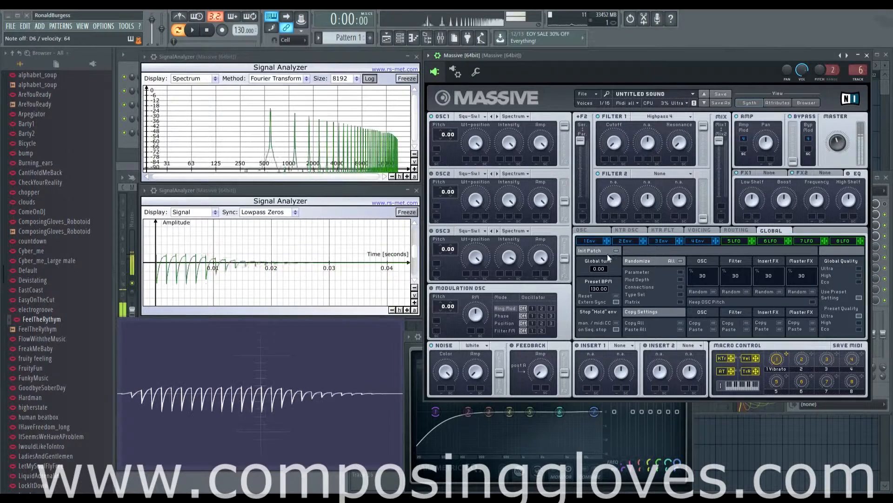
{"action": "right_click", "coordinate": [607, 137]}
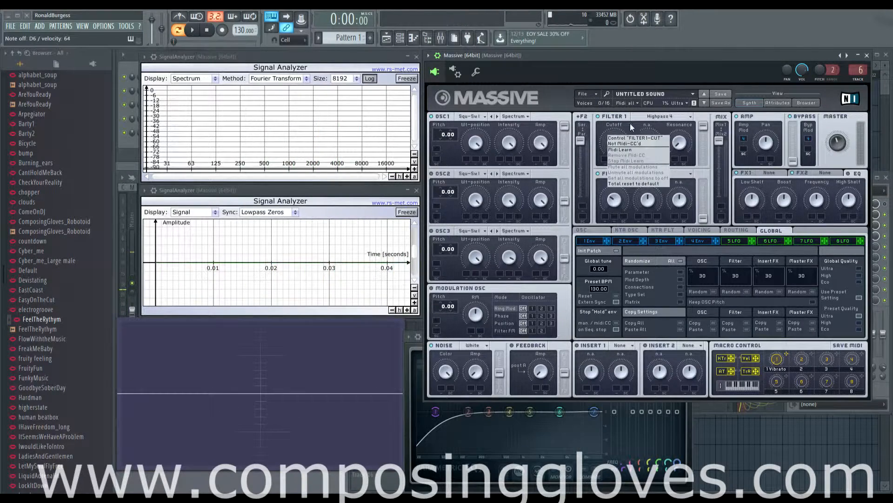
{"action": "left_click", "coordinate": [623, 127]}
Switch Filter 1 to Allpass, set its resonance to 0, and sweep its cutoff around a played note.
{"action": "left_click", "coordinate": [658, 116]}
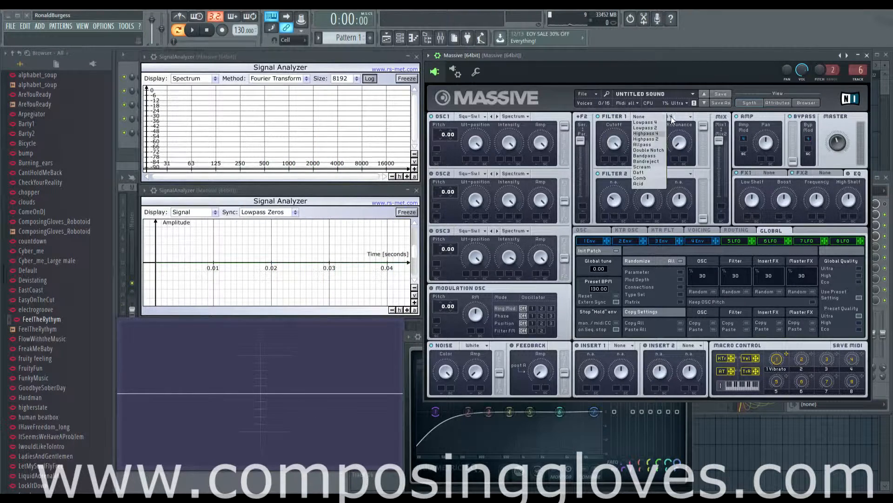
{"action": "left_click", "coordinate": [656, 145]}
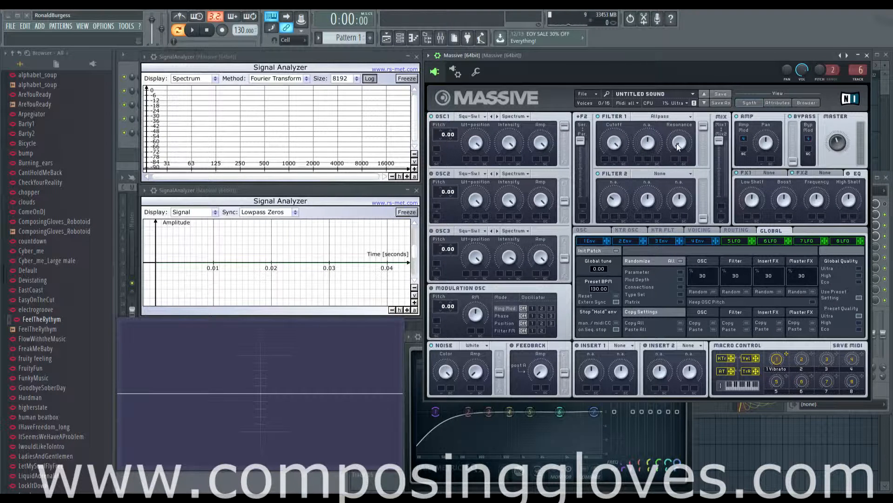
{"action": "left_click_drag", "start_coordinate": [677, 145], "coordinate": [675, 184]}
{"action": "left_click_drag", "start_coordinate": [614, 148], "coordinate": [615, 143]}
{"action": "key", "text": "w"}
{"action": "left_click_drag", "start_coordinate": [614, 144], "coordinate": [613, 228]}
{"action": "left_click_drag", "start_coordinate": [615, 141], "coordinate": [591, 30]}
Switch Filter 1 to Double Notch.
{"action": "left_click", "coordinate": [663, 116]}
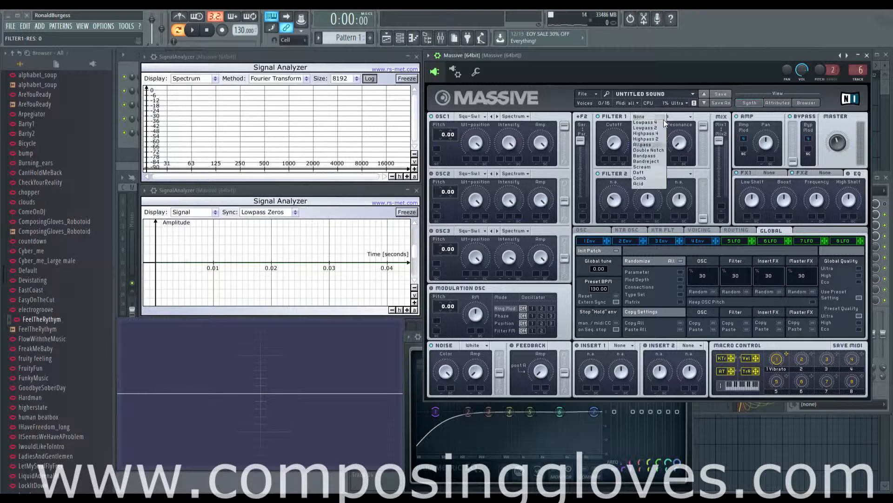
{"action": "left_click", "coordinate": [677, 146]}
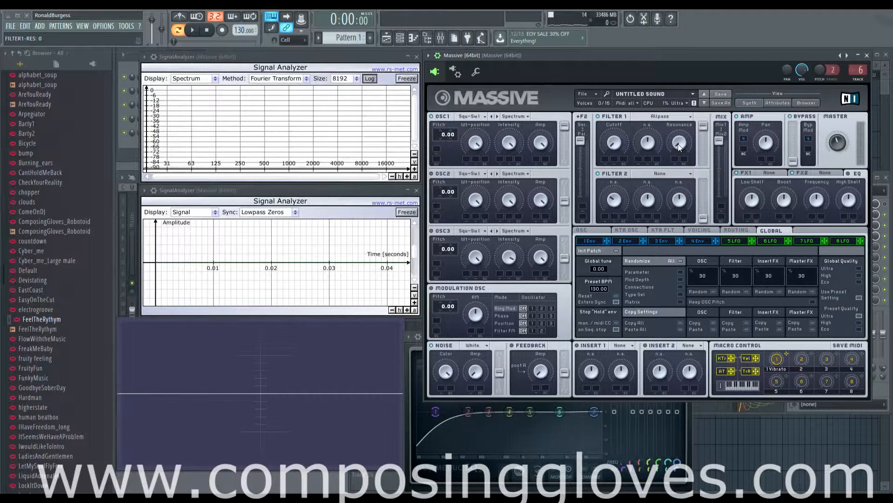
{"action": "left_click", "coordinate": [666, 117]}
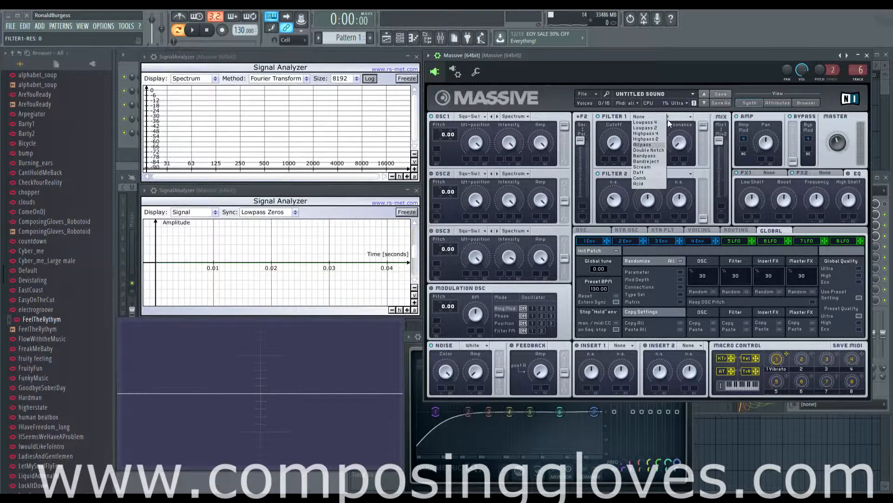
{"action": "left_click", "coordinate": [658, 155]}
Change EQ band 1 to Band stop, move it to about 407 Hz, and narrow and widen its notch.
{"action": "left_click", "coordinate": [435, 411]}
{"action": "right_click", "coordinate": [436, 412]}
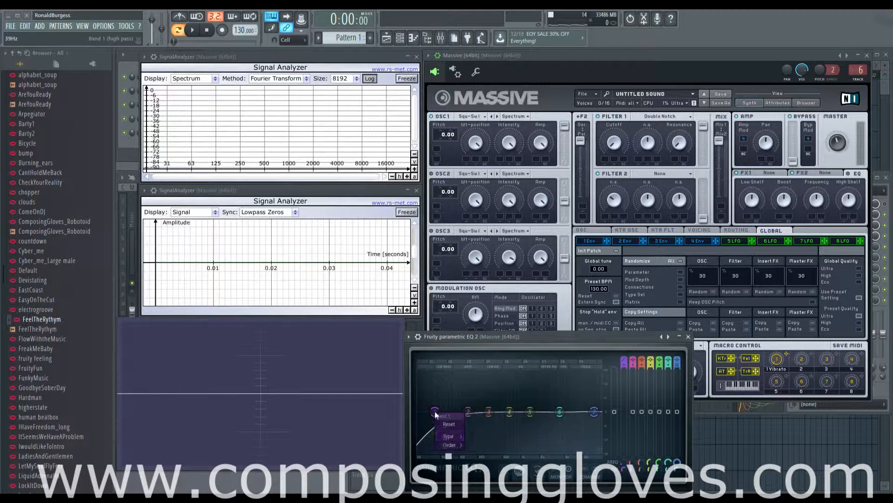
{"action": "mouse_move", "coordinate": [454, 440]}
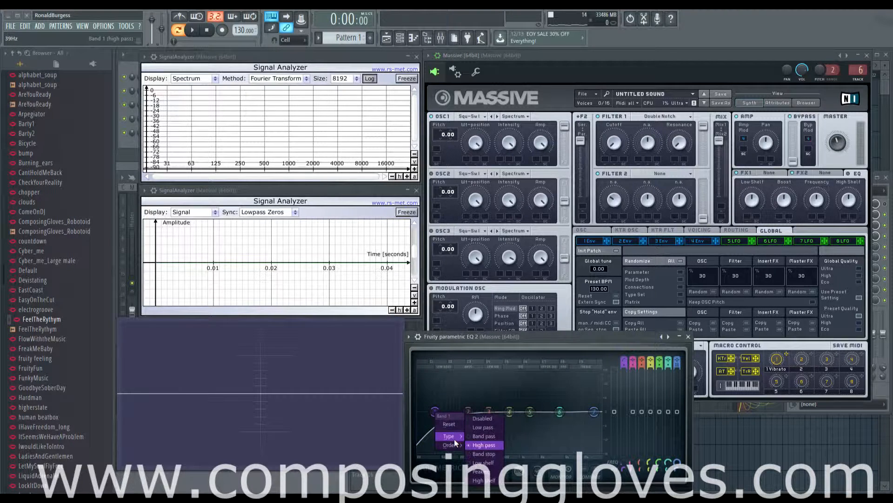
{"action": "left_click", "coordinate": [493, 454]}
{"action": "left_click_drag", "start_coordinate": [434, 411], "coordinate": [494, 411]}
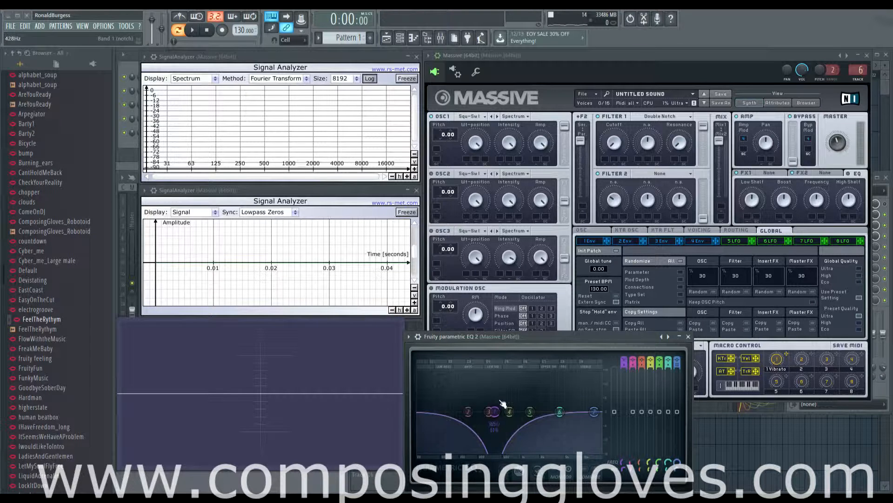
{"action": "scroll", "coordinate": [500, 414], "scroll_direction": "up", "scroll_amount": 5}
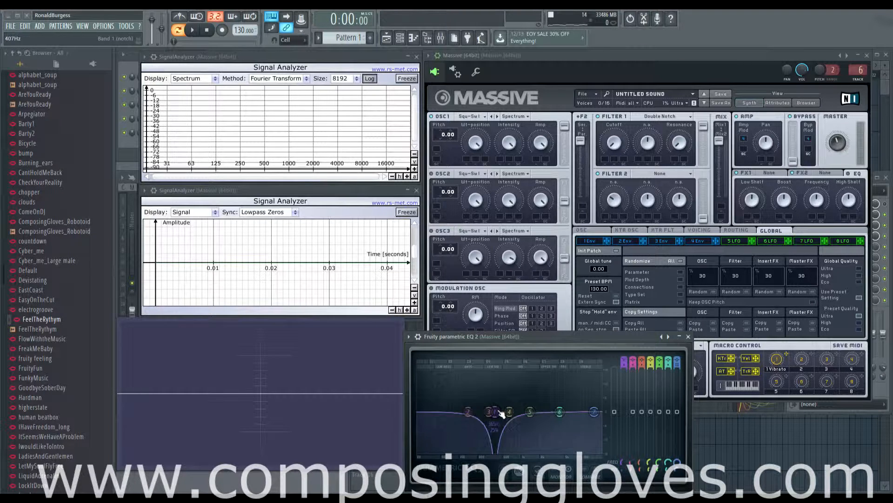
{"action": "scroll", "coordinate": [501, 413], "scroll_direction": "down", "scroll_amount": 8}
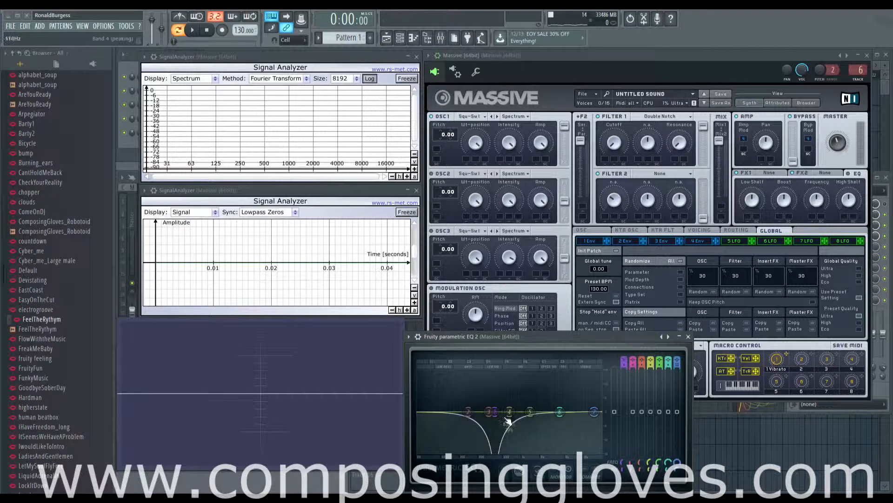
Move EQ band 1's notch to a lower frequency and add a second, higher notch by making band 5 a Band stop.
{"action": "left_click_drag", "start_coordinate": [495, 411], "coordinate": [453, 412]}
{"action": "right_click", "coordinate": [531, 412]}
{"action": "mouse_move", "coordinate": [546, 436]}
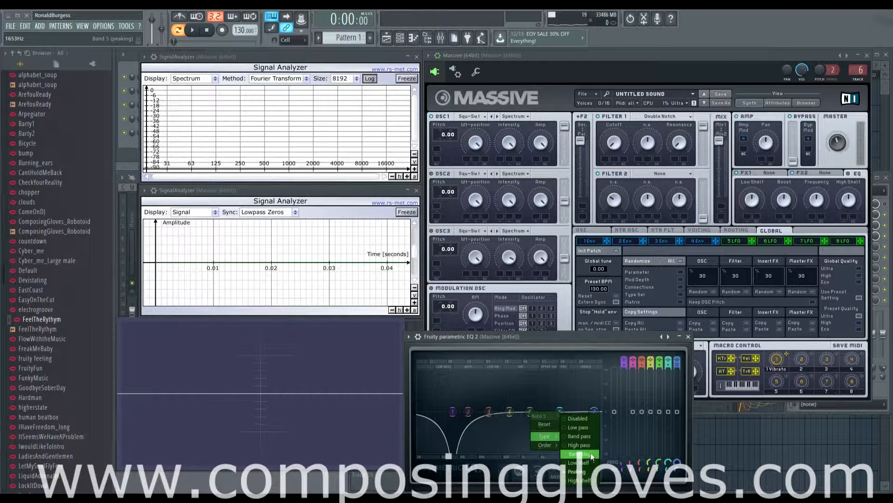
{"action": "left_click", "coordinate": [588, 471]}
{"action": "left_click_drag", "start_coordinate": [530, 412], "coordinate": [543, 411]}
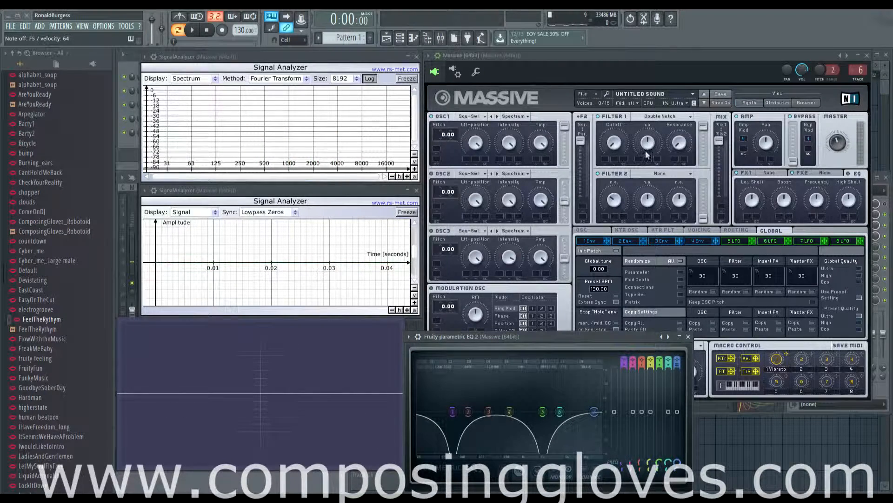
Adjust the Double Notch cutoff and raise its resonance while playing F5, comparing it with the EQ's two notches.
{"action": "left_click", "coordinate": [614, 148]}
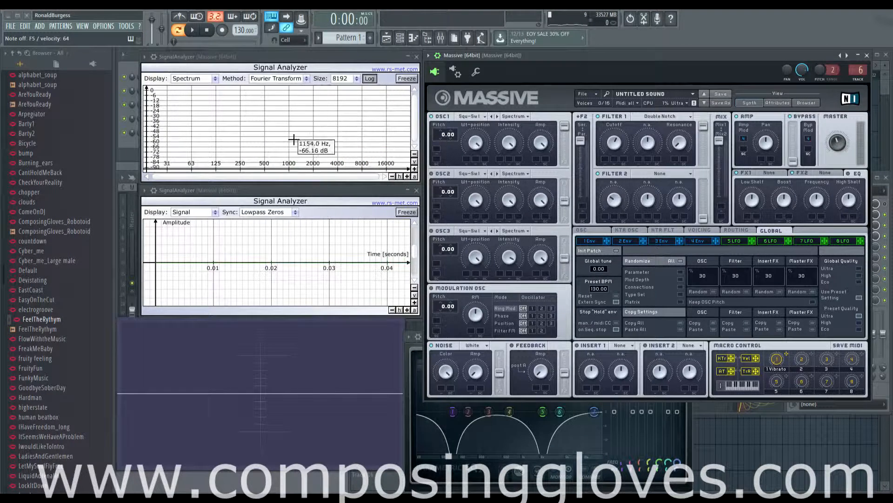
{"action": "left_click", "coordinate": [541, 426]}
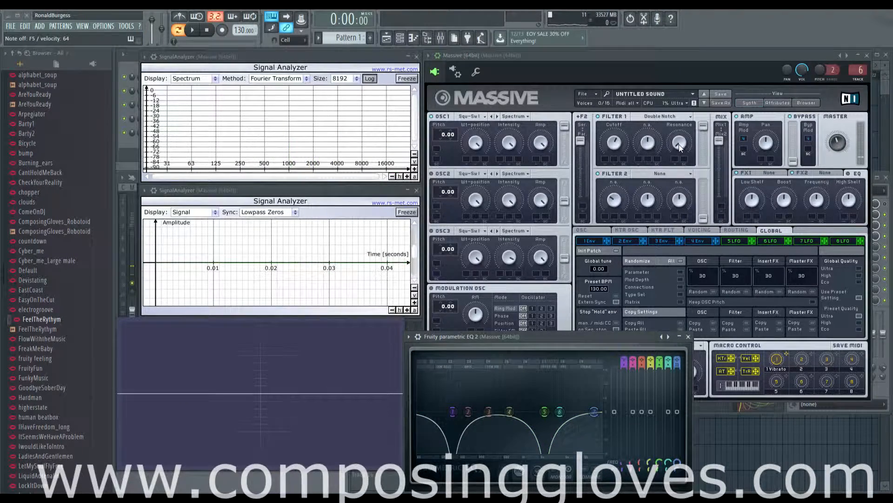
{"action": "left_click_drag", "start_coordinate": [679, 144], "coordinate": [683, 99]}
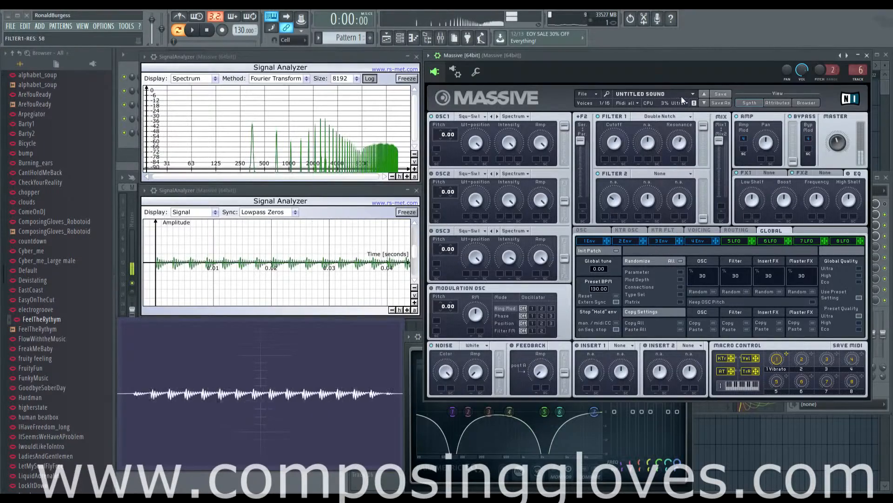
Sweep the Double Notch cutoff and lower its resonance while playing F5.
{"action": "mouse_move", "coordinate": [612, 142]}
{"action": "left_mouse_down"}
{"action": "mouse_move", "coordinate": [611, 163]}
{"action": "mouse_move", "coordinate": [615, 135]}
{"action": "left_mouse_up"}
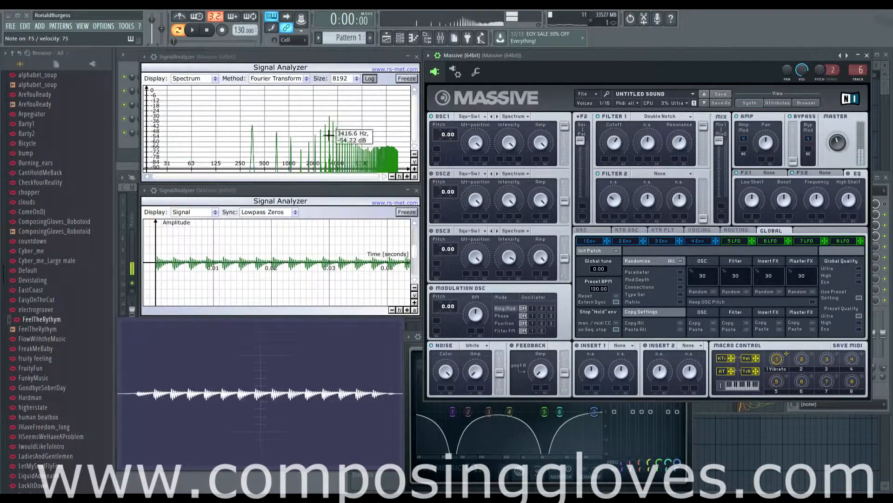
{"action": "left_click_drag", "start_coordinate": [610, 136], "coordinate": [617, 115]}
{"action": "left_click_drag", "start_coordinate": [679, 140], "coordinate": [659, 216]}
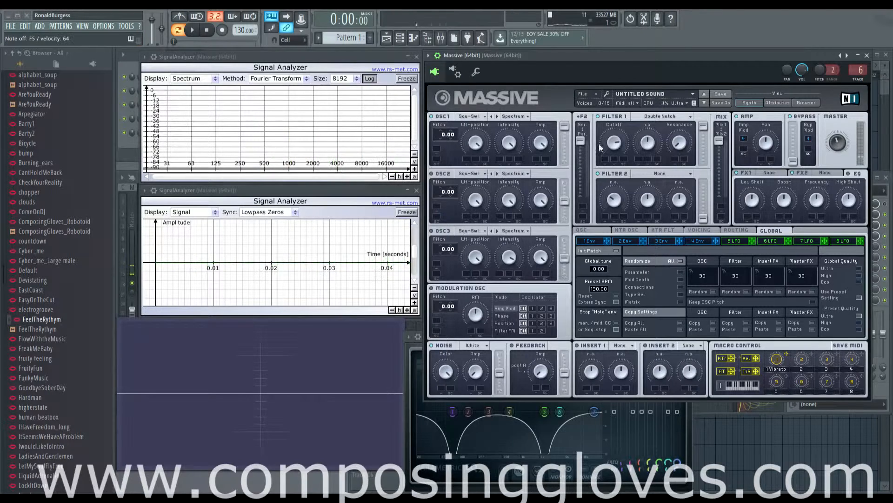
{"action": "left_click_drag", "start_coordinate": [615, 142], "coordinate": [615, 200]}
Move EQ band 5's notch to a slightly lower frequency and switch Filter 1 to Bandpass.
{"action": "left_click", "coordinate": [648, 118]}
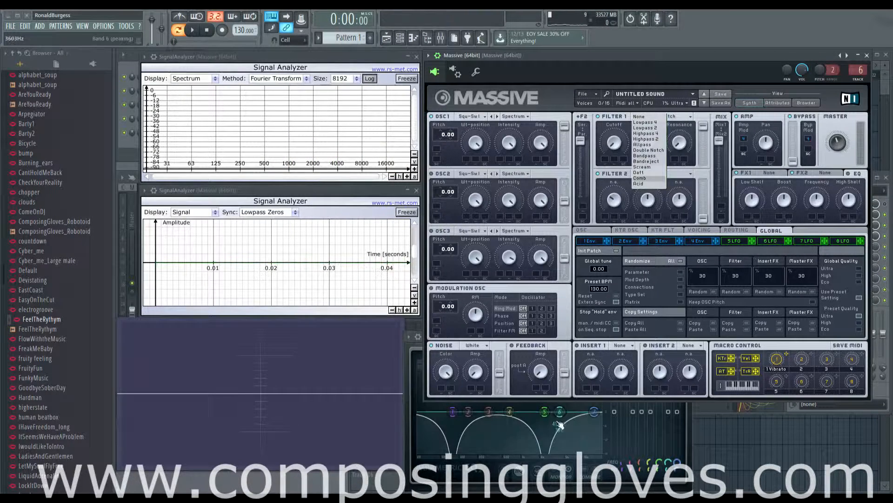
{"action": "left_click", "coordinate": [544, 416]}
{"action": "left_click_drag", "start_coordinate": [544, 412], "coordinate": [531, 411]}
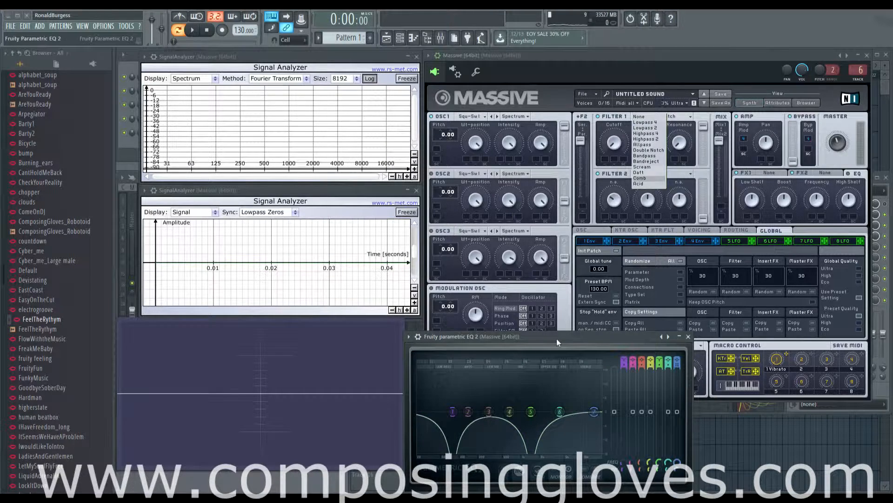
{"action": "left_click", "coordinate": [649, 156]}
Change EQ band 5 to Band pass.
{"action": "right_click", "coordinate": [530, 411]}
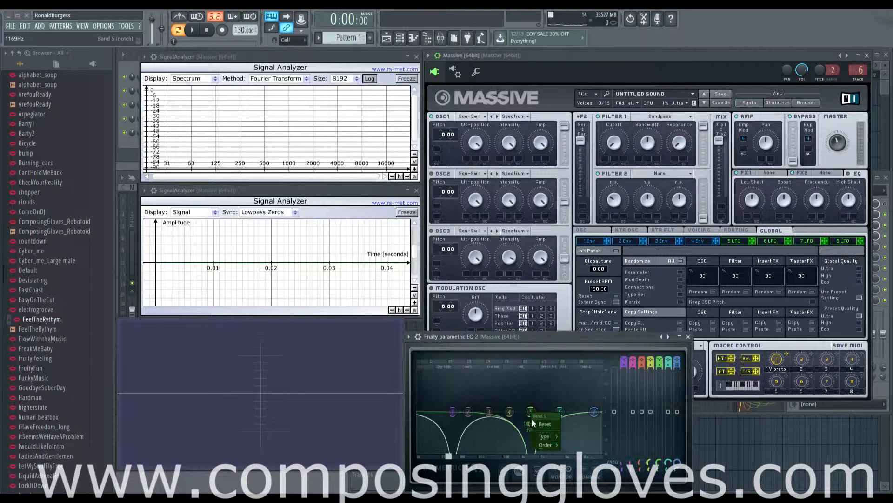
{"action": "mouse_move", "coordinate": [549, 445]}
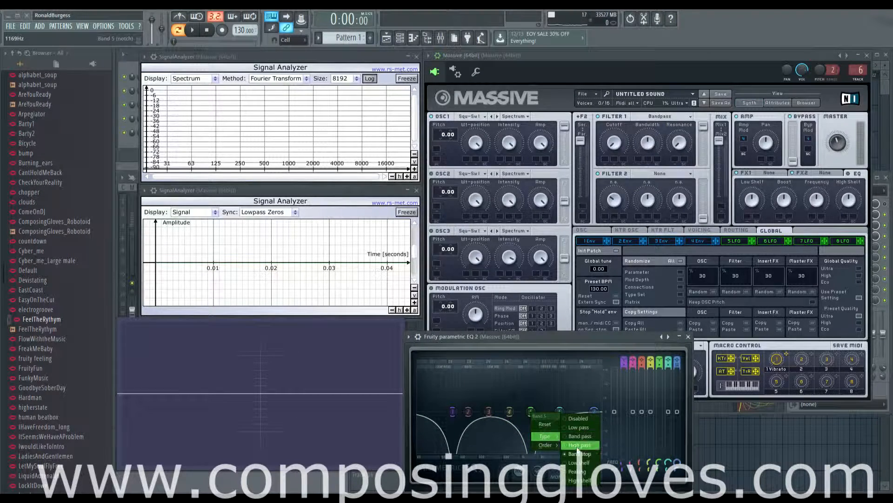
{"action": "left_click", "coordinate": [585, 436]}
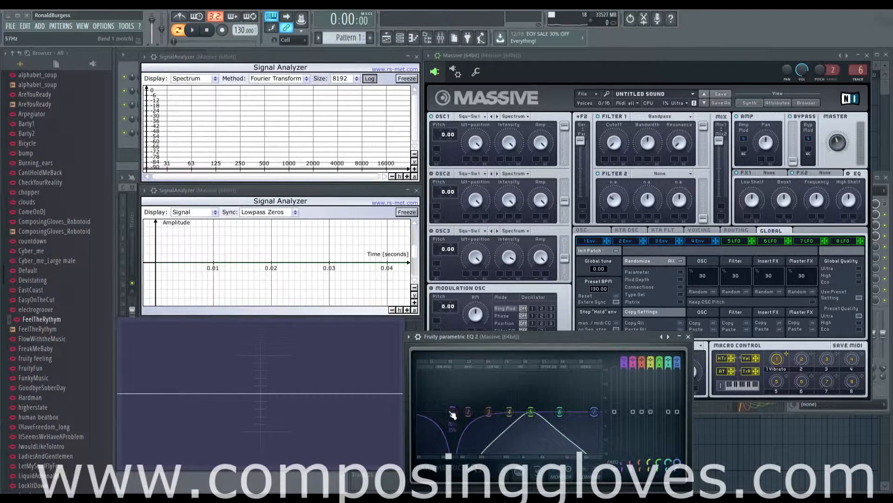
Set EQ bands 2 and 3 to the Peaking type.
{"action": "right_click", "coordinate": [469, 412]}
{"action": "mouse_move", "coordinate": [482, 436]}
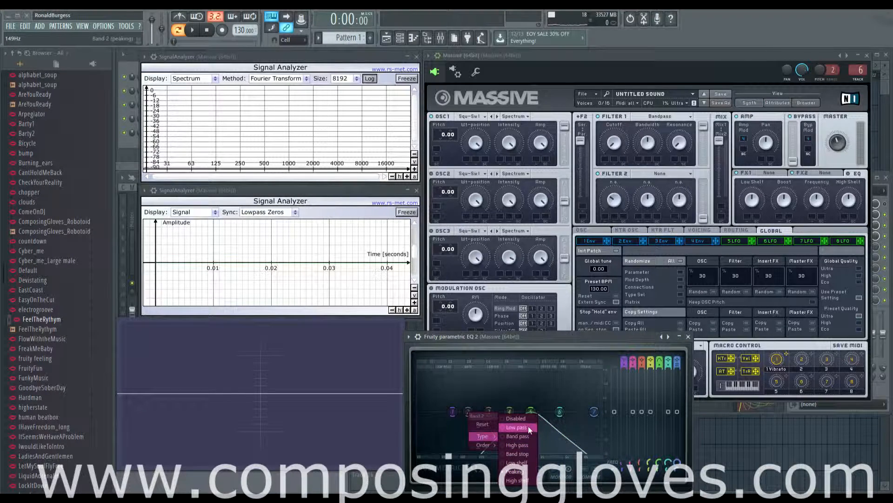
{"action": "left_click", "coordinate": [529, 472]}
{"action": "right_click", "coordinate": [490, 413]}
{"action": "mouse_move", "coordinate": [515, 441]}
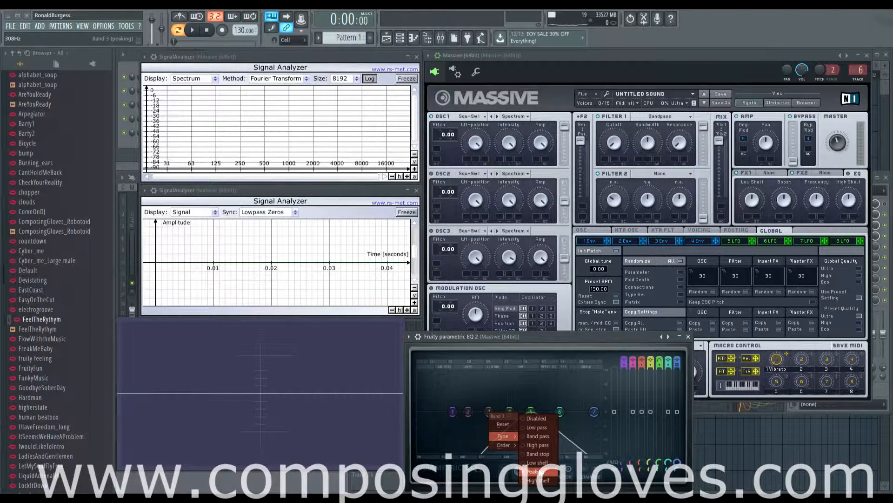
{"action": "left_click", "coordinate": [535, 471]}
Change EQ band 1 to Peaking and slide band 5's band pass peak down in frequency and back up.
{"action": "left_click_drag", "start_coordinate": [531, 411], "coordinate": [482, 412]}
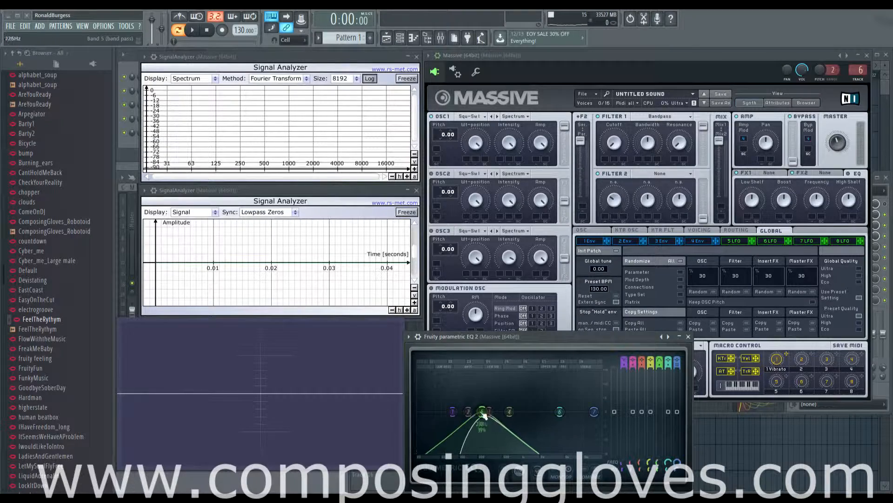
{"action": "right_click", "coordinate": [453, 411]}
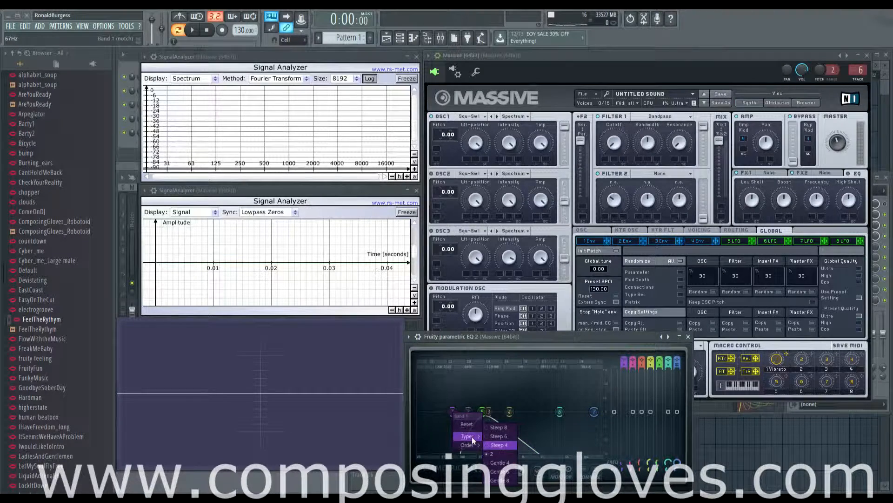
{"action": "mouse_move", "coordinate": [472, 437]}
{"action": "left_click", "coordinate": [509, 472]}
{"action": "left_click_drag", "start_coordinate": [483, 412], "coordinate": [535, 417]}
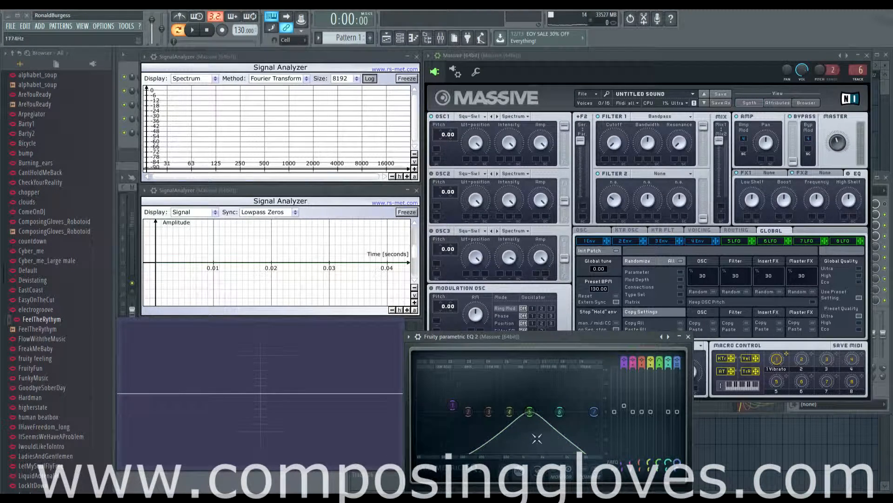
Narrow and widen EQ band 5's band pass curve, leaving it narrow.
{"action": "scroll", "coordinate": [532, 412], "scroll_direction": "down", "scroll_amount": 5}
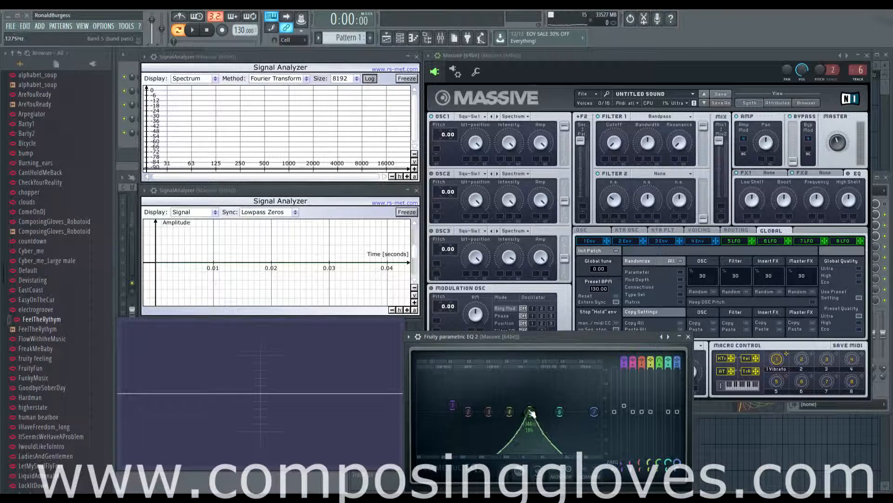
{"action": "scroll", "coordinate": [532, 412], "scroll_direction": "up", "scroll_amount": 10}
{"action": "scroll", "coordinate": [532, 412], "scroll_direction": "down", "scroll_amount": 3}
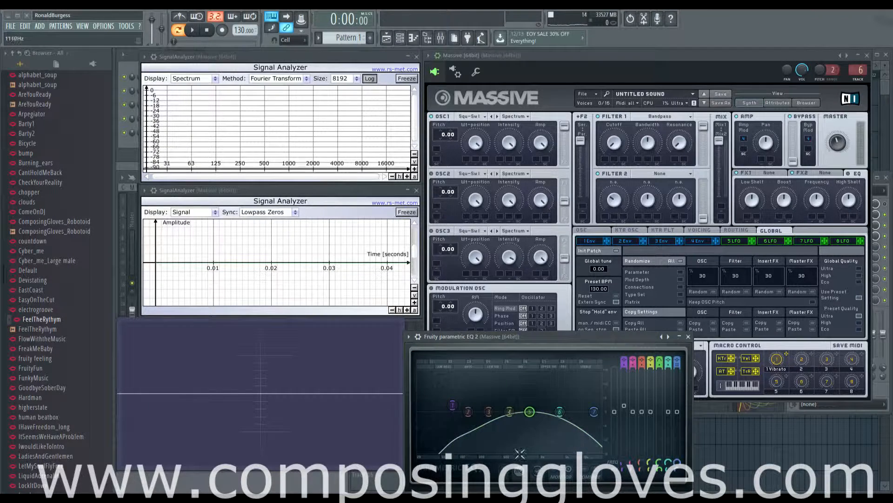
{"action": "scroll", "coordinate": [532, 413], "scroll_direction": "up", "scroll_amount": 3}
{"action": "scroll", "coordinate": [533, 414], "scroll_direction": "down", "scroll_amount": 8}
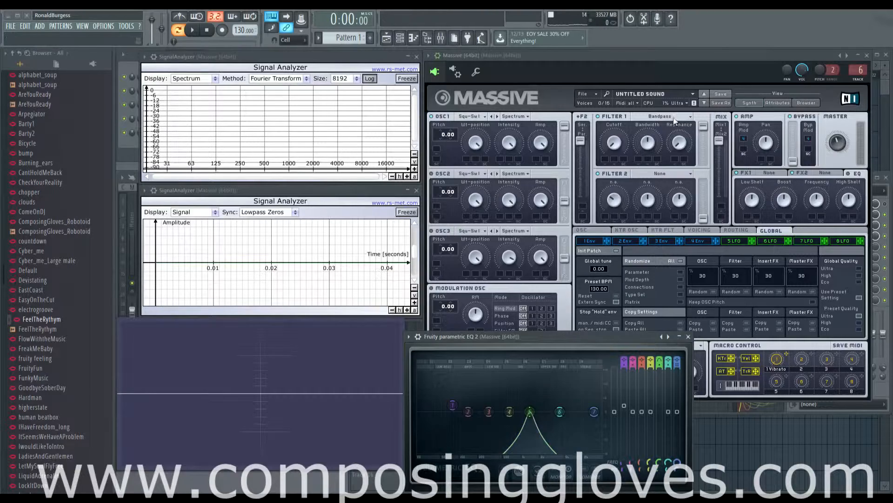
While playing F5, sweep the Bandpass cutoff, narrow its bandwidth and raise its resonance to 71.
{"action": "left_click", "coordinate": [613, 147]}
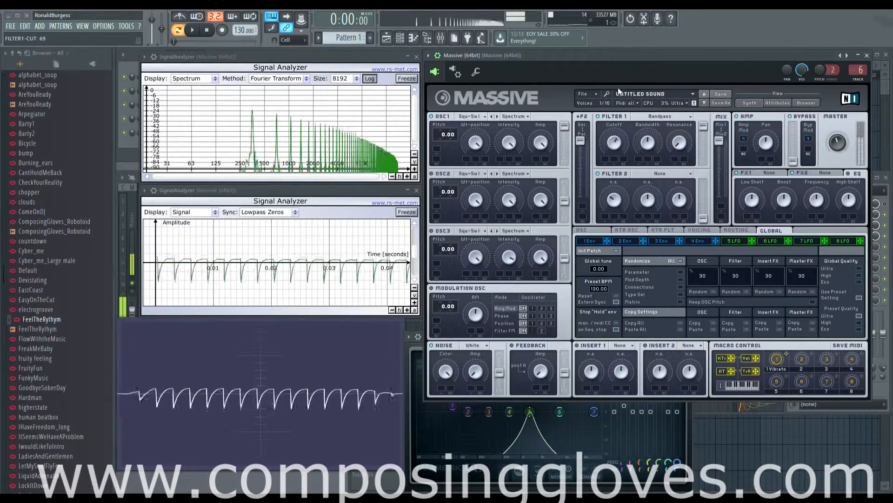
{"action": "left_click_drag", "start_coordinate": [604, 111], "coordinate": [606, 104]}
{"action": "left_click_drag", "start_coordinate": [647, 143], "coordinate": [647, 181]}
{"action": "left_click_drag", "start_coordinate": [614, 143], "coordinate": [613, 122]}
{"action": "mouse_move", "coordinate": [679, 143]}
{"action": "left_mouse_down"}
{"action": "mouse_move", "coordinate": [680, 99]}
{"action": "mouse_move", "coordinate": [667, 131]}
{"action": "left_mouse_up"}
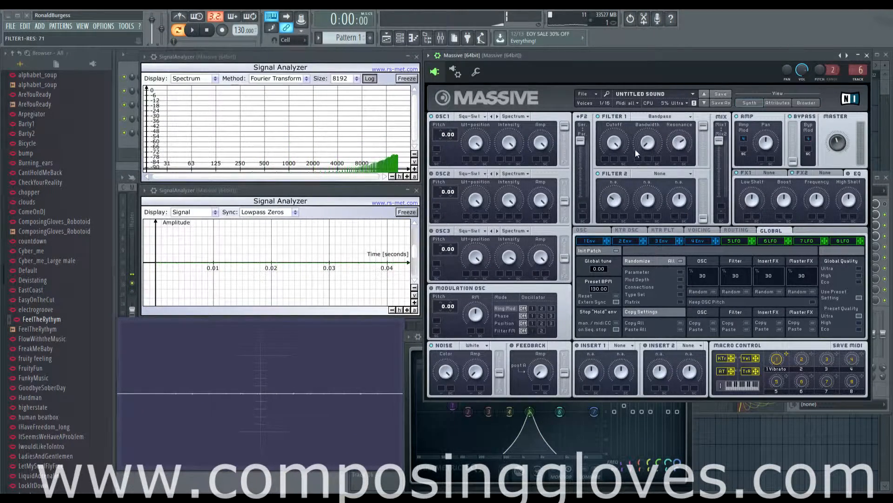
Lower the Bandpass cutoff while playing F5 and widen its bandwidth to 86.
{"action": "left_click_drag", "start_coordinate": [615, 149], "coordinate": [621, 177]}
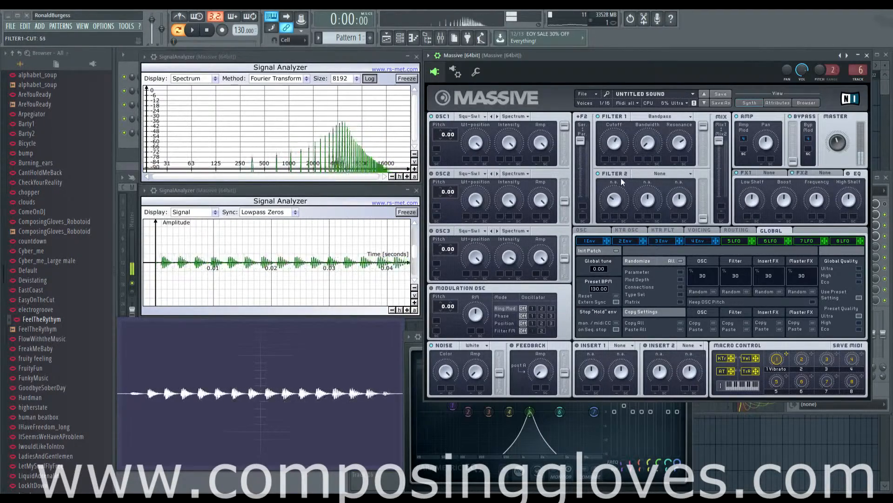
{"action": "left_click_drag", "start_coordinate": [644, 147], "coordinate": [650, 94]}
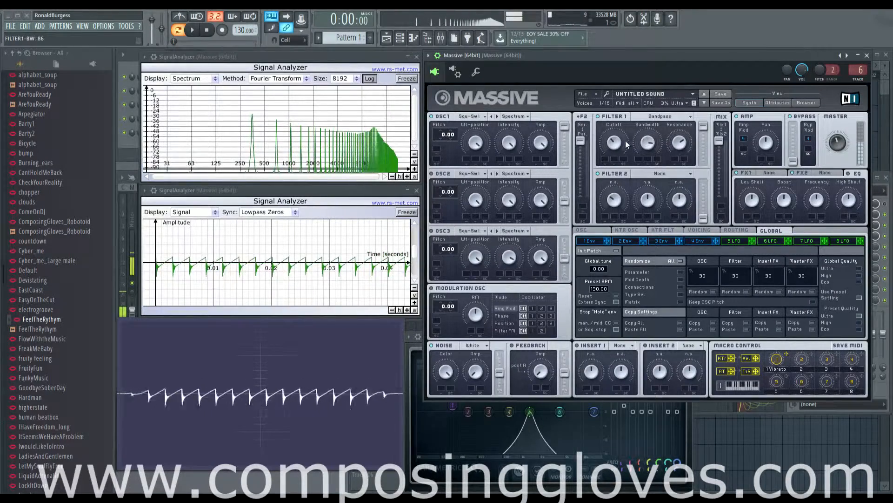
{"action": "left_click_drag", "start_coordinate": [613, 145], "coordinate": [616, 181]}
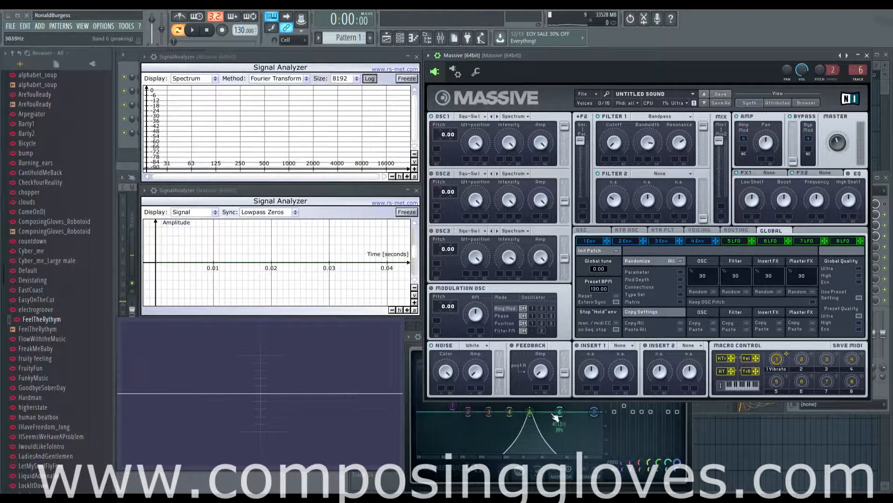
Switch Filter 1 to Bandreject and change EQ band 5 to Peaking with a slight dip.
{"action": "left_click", "coordinate": [668, 118]}
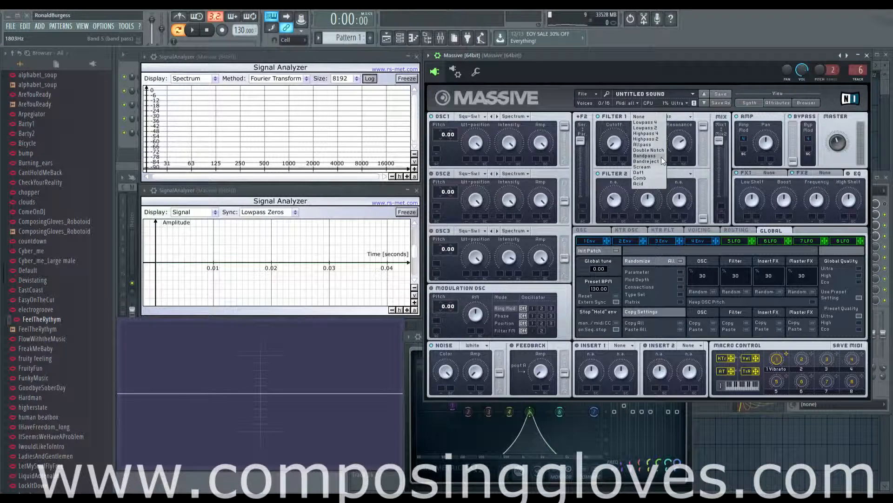
{"action": "left_click", "coordinate": [647, 161]}
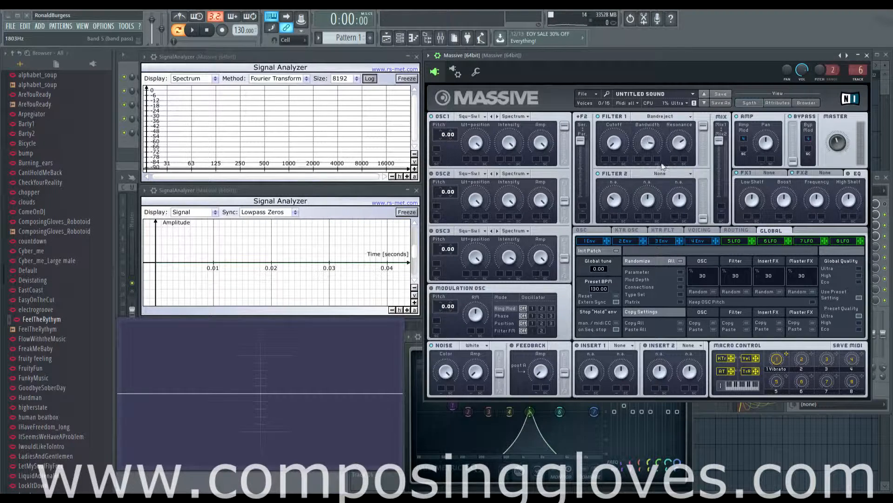
{"action": "left_click", "coordinate": [532, 414]}
{"action": "right_click", "coordinate": [531, 414]}
{"action": "mouse_move", "coordinate": [553, 438]}
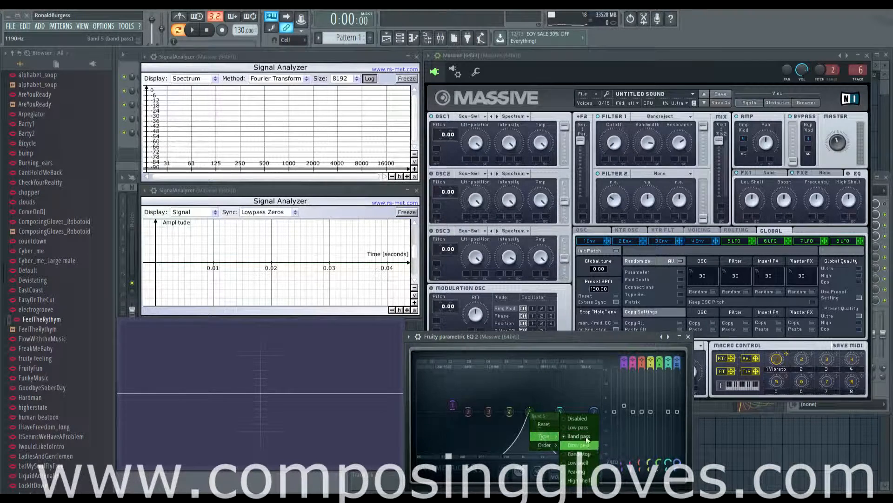
{"action": "left_click", "coordinate": [582, 473]}
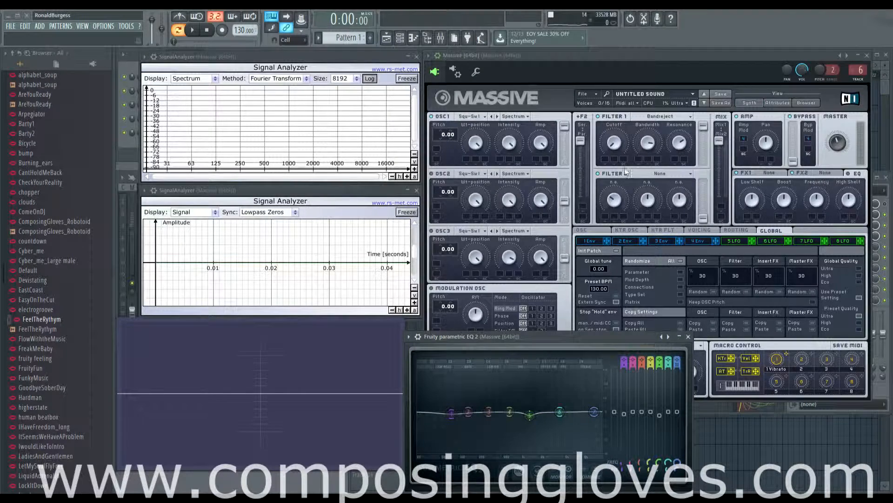
While playing F5, set the Bandreject resonance to 0 and vary its cutoff and bandwidth.
{"action": "left_click", "coordinate": [615, 147]}
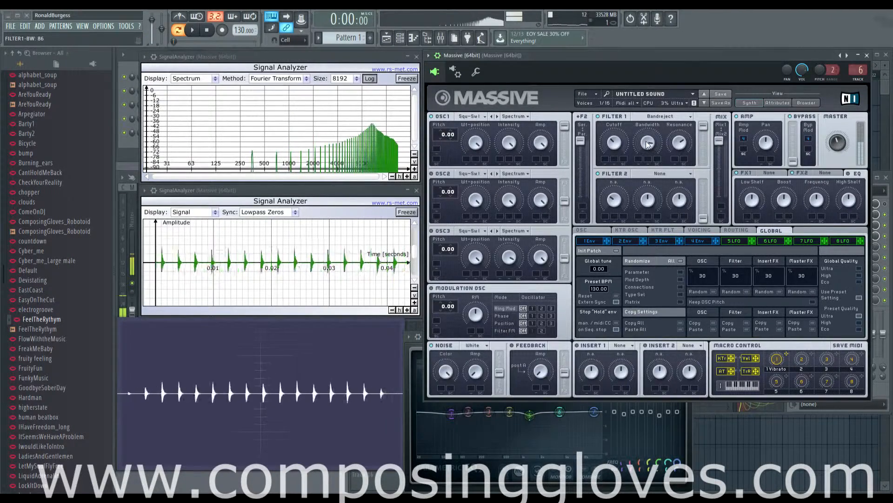
{"action": "left_click_drag", "start_coordinate": [679, 146], "coordinate": [680, 160]}
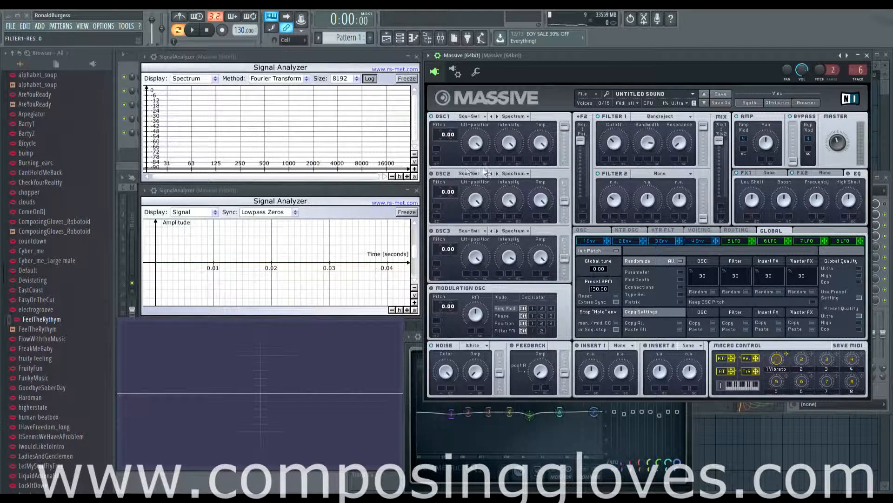
{"action": "left_click_drag", "start_coordinate": [657, 144], "coordinate": [645, 201]}
{"action": "left_click_drag", "start_coordinate": [615, 145], "coordinate": [618, 111]}
{"action": "left_click_drag", "start_coordinate": [647, 144], "coordinate": [645, 173]}
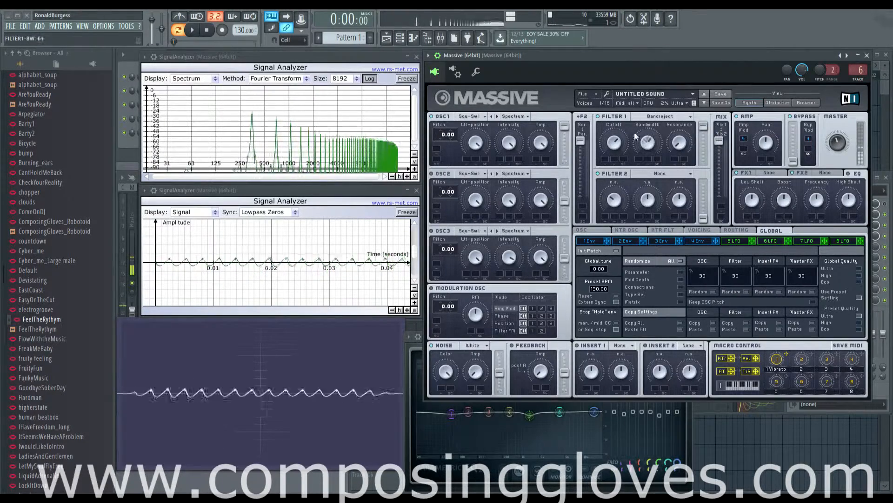
{"action": "left_click_drag", "start_coordinate": [647, 142], "coordinate": [644, 157]}
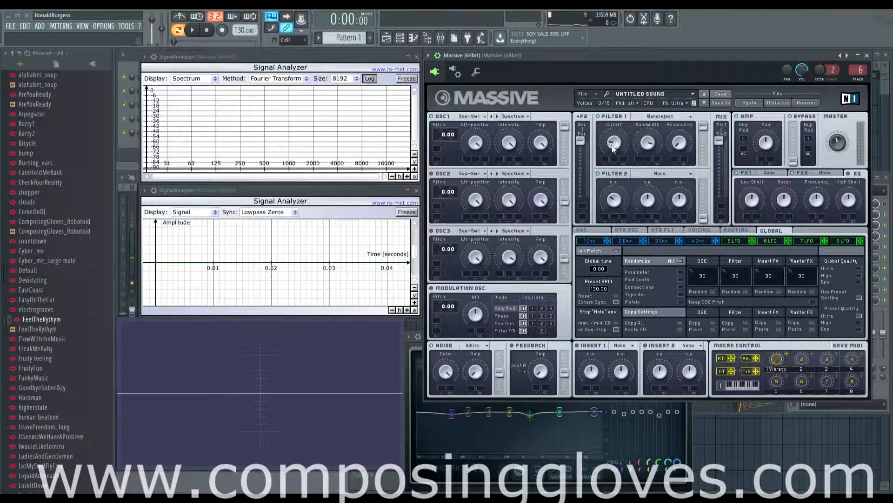
Raise the Bandreject cutoff and readjust it against the bandwidth.
{"action": "left_click_drag", "start_coordinate": [613, 148], "coordinate": [612, 140]}
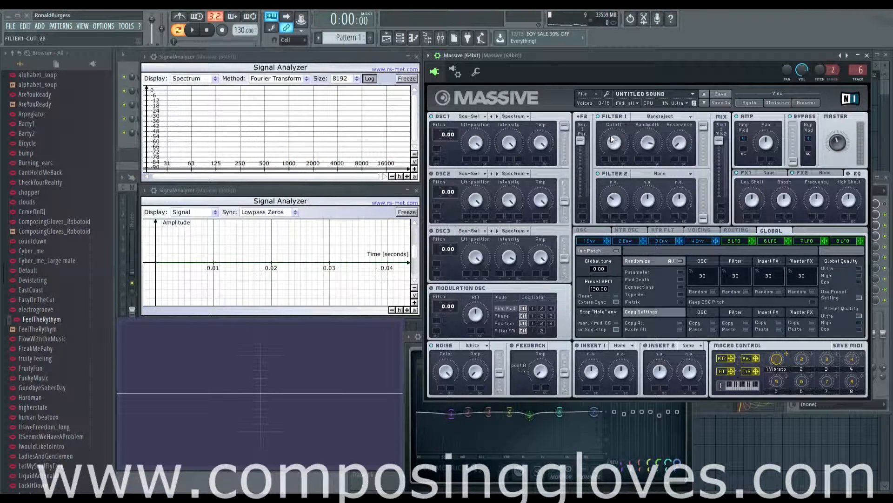
{"action": "left_click", "coordinate": [649, 143]}
{"action": "left_click_drag", "start_coordinate": [617, 146], "coordinate": [647, 142]}
Pull EQ band 1 down to about 107 Hz as a dip and change its type to Band stop.
{"action": "left_click_drag", "start_coordinate": [452, 414], "coordinate": [462, 427]}
{"action": "right_click", "coordinate": [462, 427]}
{"action": "mouse_move", "coordinate": [486, 462]}
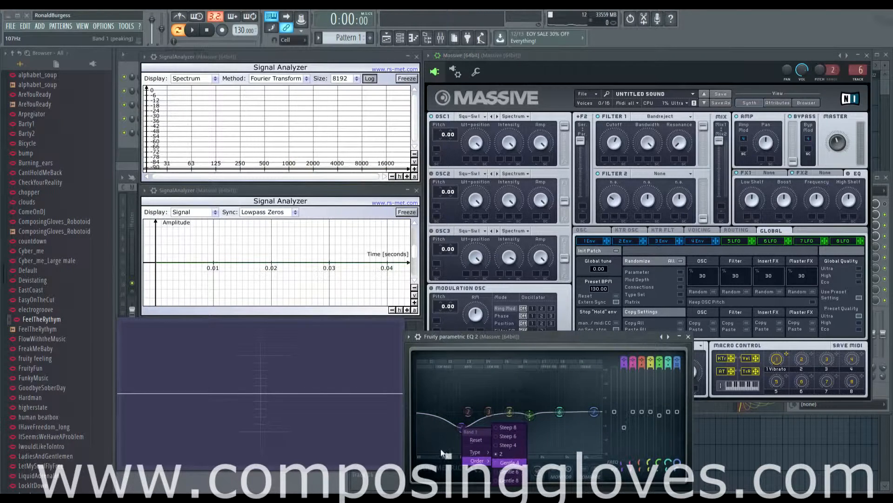
{"action": "left_click", "coordinate": [517, 453]}
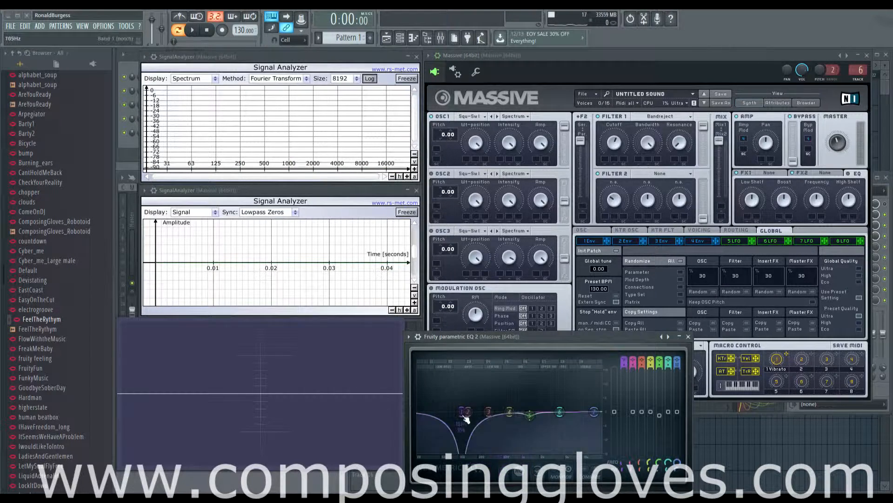
Change EQ band 1 to a Band pass near 214 Hz, narrow it, and set the Bandreject bandwidth to 100 for comparison.
{"action": "right_click", "coordinate": [457, 412]}
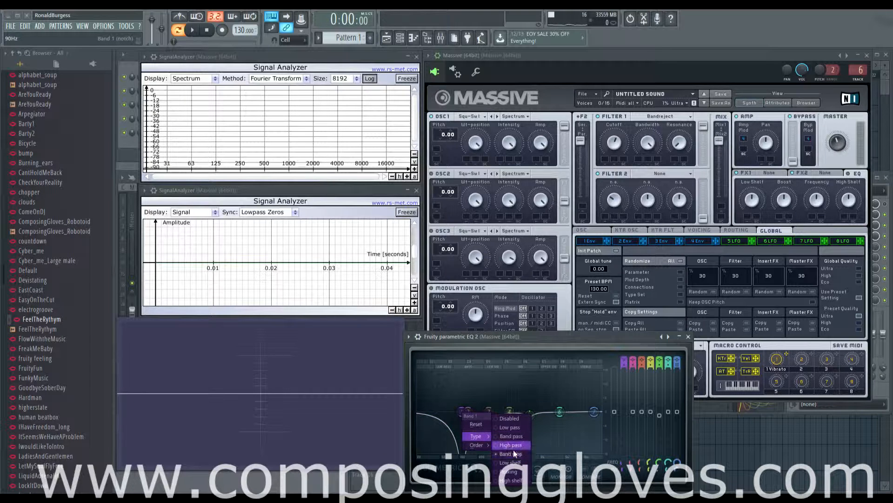
{"action": "left_click", "coordinate": [515, 442]}
{"action": "left_click_drag", "start_coordinate": [460, 412], "coordinate": [484, 414]}
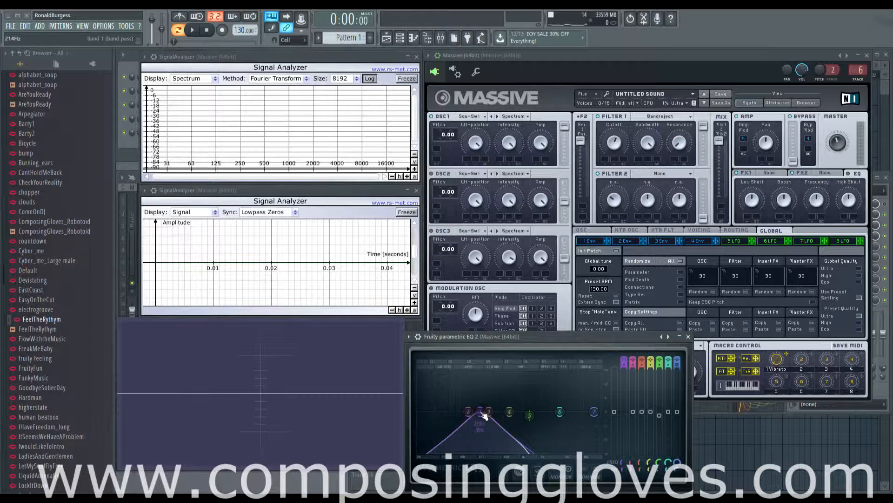
{"action": "left_click", "coordinate": [650, 155]}
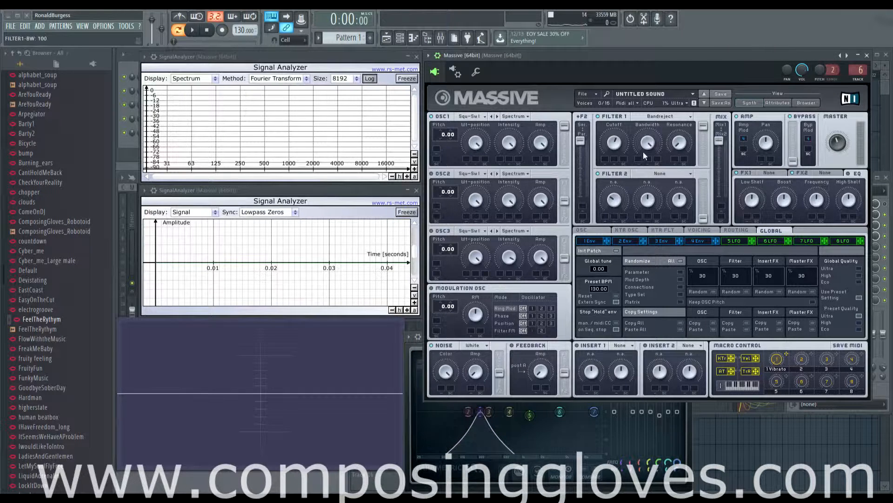
{"action": "left_click", "coordinate": [485, 414]}
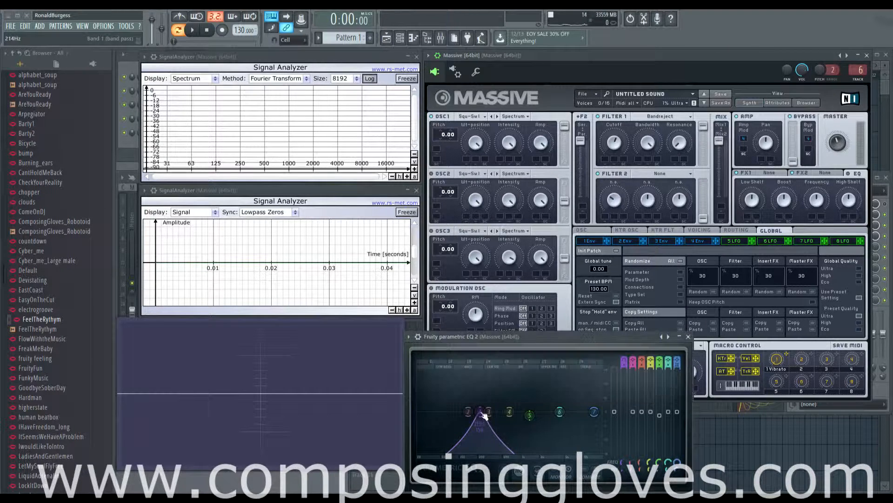
Raise EQ band 1 to about 337 Hz and change band 5 to Band pass, placing it on top of band 1.
{"action": "left_click_drag", "start_coordinate": [485, 414], "coordinate": [490, 412]}
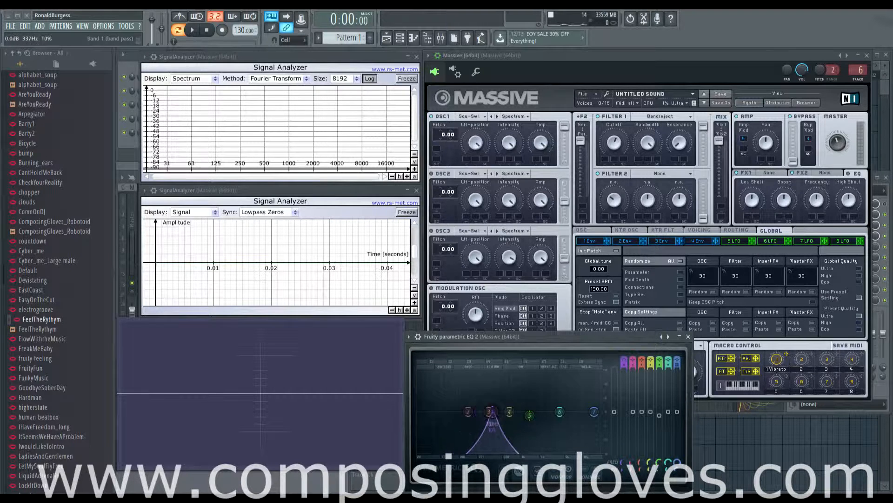
{"action": "right_click", "coordinate": [531, 413]}
{"action": "mouse_move", "coordinate": [546, 434]}
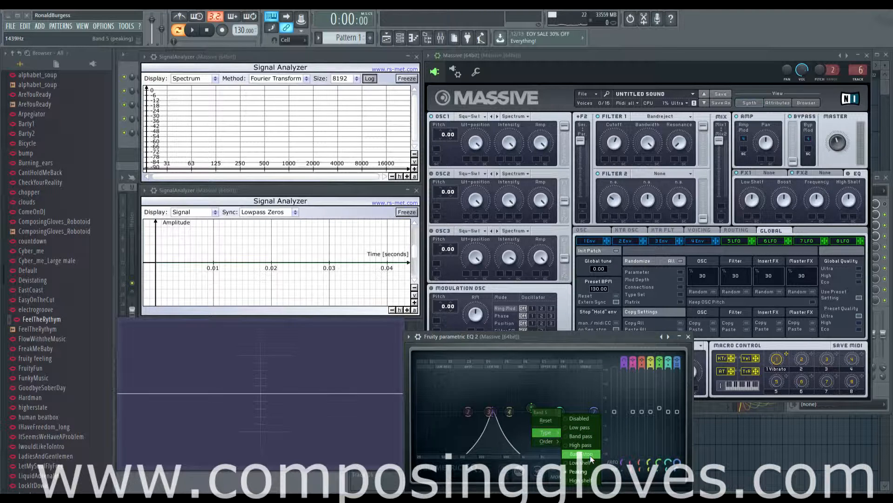
{"action": "left_click", "coordinate": [591, 435]}
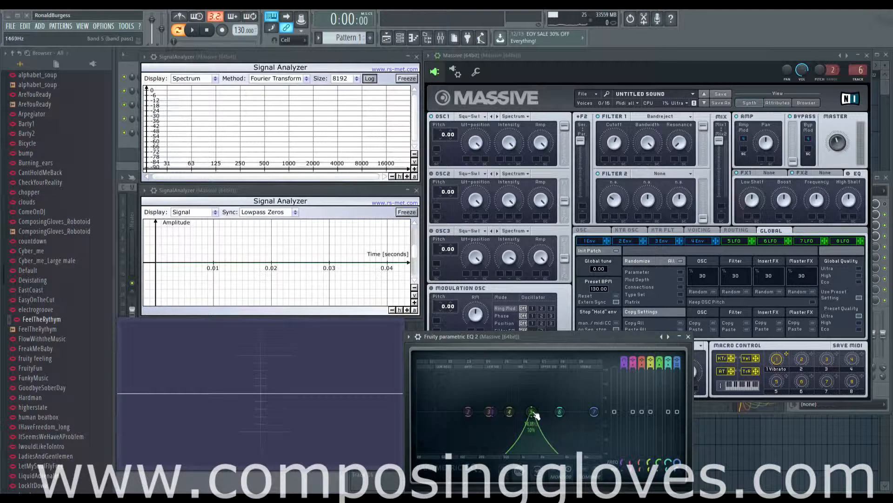
{"action": "left_click_drag", "start_coordinate": [531, 408], "coordinate": [492, 411]}
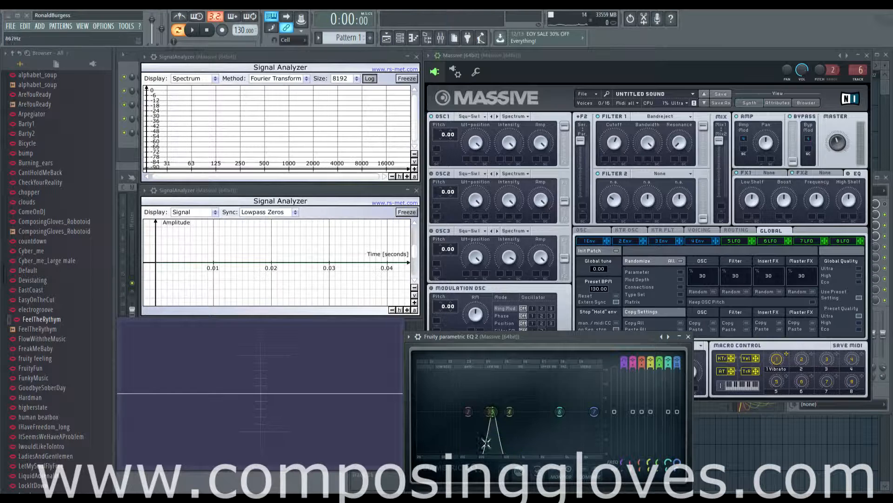
Move EQ bands 5 and 1 apart and across each other to illustrate two band-pass peaks at different frequencies.
{"action": "left_click_drag", "start_coordinate": [506, 448], "coordinate": [435, 413]}
{"action": "left_click_drag", "start_coordinate": [494, 412], "coordinate": [529, 412]}
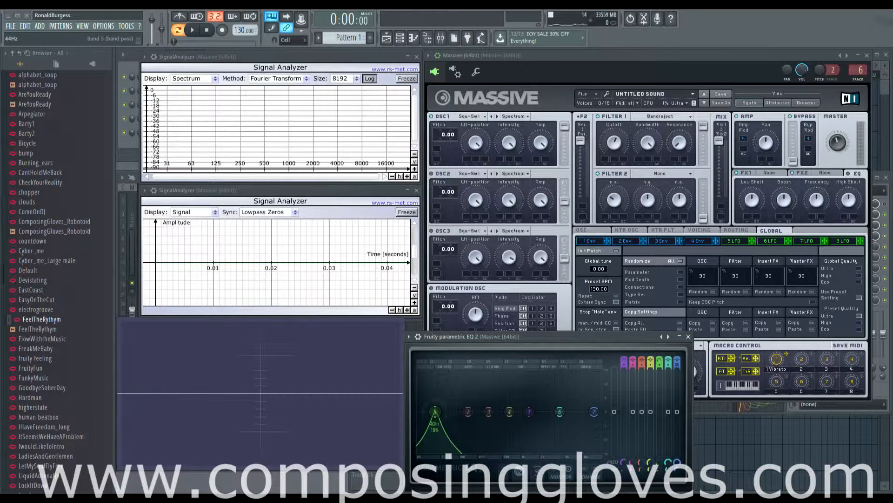
{"action": "left_click_drag", "start_coordinate": [435, 411], "coordinate": [428, 411]}
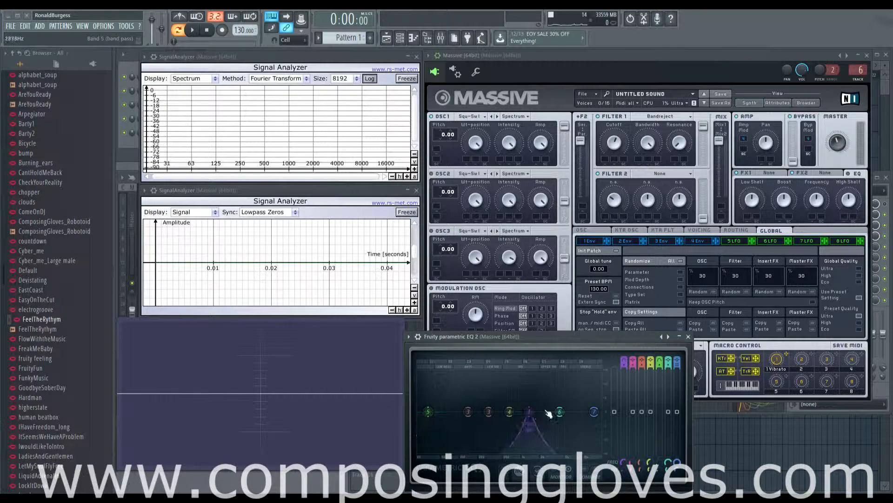
{"action": "left_click_drag", "start_coordinate": [429, 412], "coordinate": [575, 412]}
Set the Bandreject bandwidth to 100 and sweep its cutoff while playing F5, bringing the cutoff to about 62.
{"action": "left_click_drag", "start_coordinate": [615, 143], "coordinate": [617, 178]}
{"action": "left_click_drag", "start_coordinate": [644, 142], "coordinate": [642, 83]}
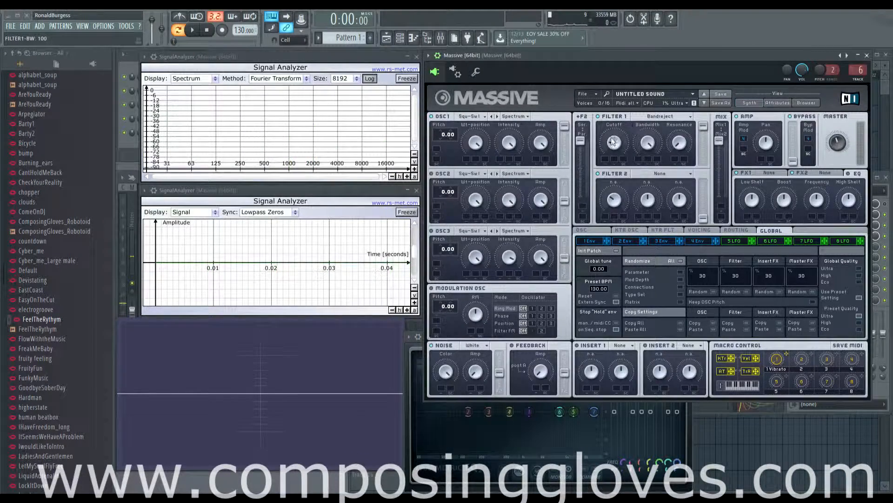
{"action": "left_click_drag", "start_coordinate": [612, 142], "coordinate": [647, 207]}
{"action": "left_click_drag", "start_coordinate": [619, 152], "coordinate": [618, 87]}
{"action": "left_click", "coordinate": [681, 140]}
{"action": "left_click_drag", "start_coordinate": [615, 142], "coordinate": [615, 126]}
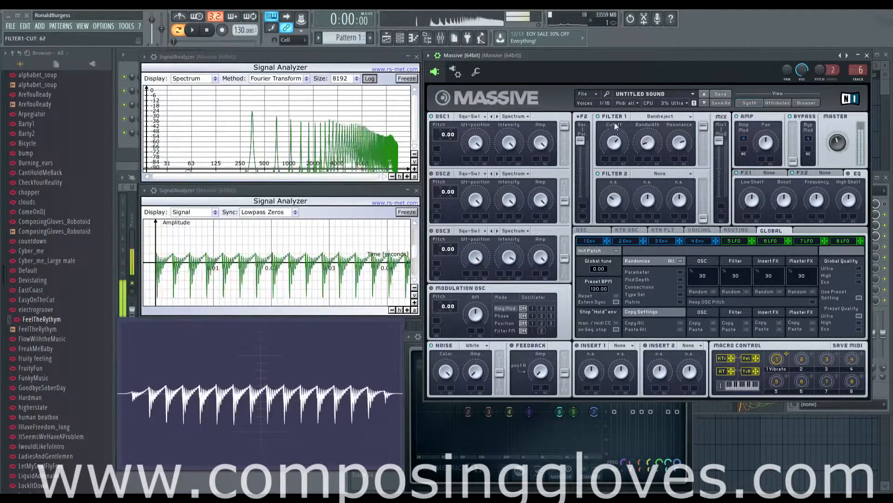
Switch Filter 1 to Scream, vary its cutoff while playing F5, and set the resonance to 50.
{"action": "left_click", "coordinate": [670, 118]}
{"action": "left_click", "coordinate": [657, 165]}
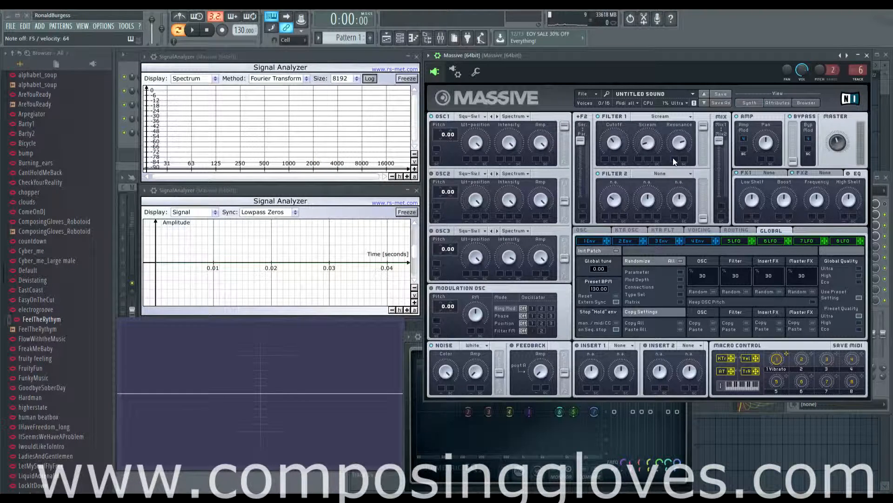
{"action": "mouse_move", "coordinate": [614, 142]}
{"action": "left_mouse_down"}
{"action": "mouse_move", "coordinate": [613, 110]}
{"action": "mouse_move", "coordinate": [613, 155]}
{"action": "mouse_move", "coordinate": [619, 128]}
{"action": "left_mouse_up"}
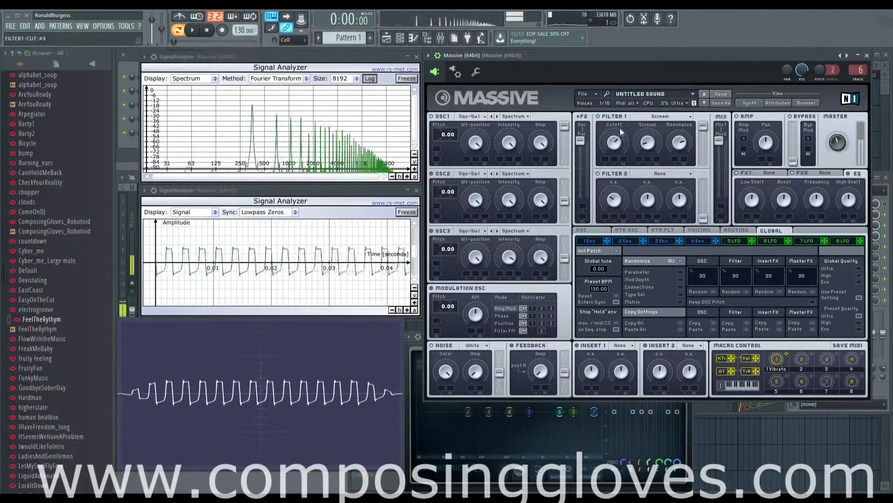
{"action": "left_click_drag", "start_coordinate": [679, 142], "coordinate": [677, 163]}
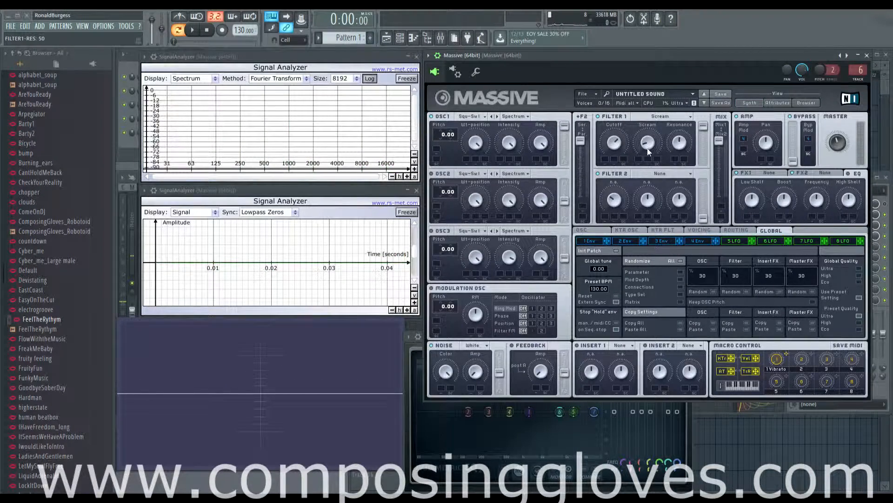
Vary the Scream amount against the cutoff while playing F5.
{"action": "left_click_drag", "start_coordinate": [610, 143], "coordinate": [663, 123]}
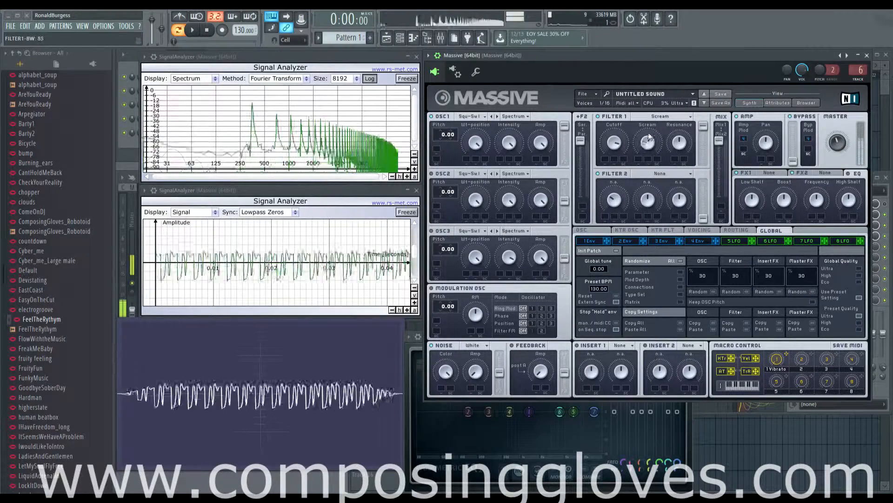
{"action": "left_click_drag", "start_coordinate": [643, 150], "coordinate": [612, 178]}
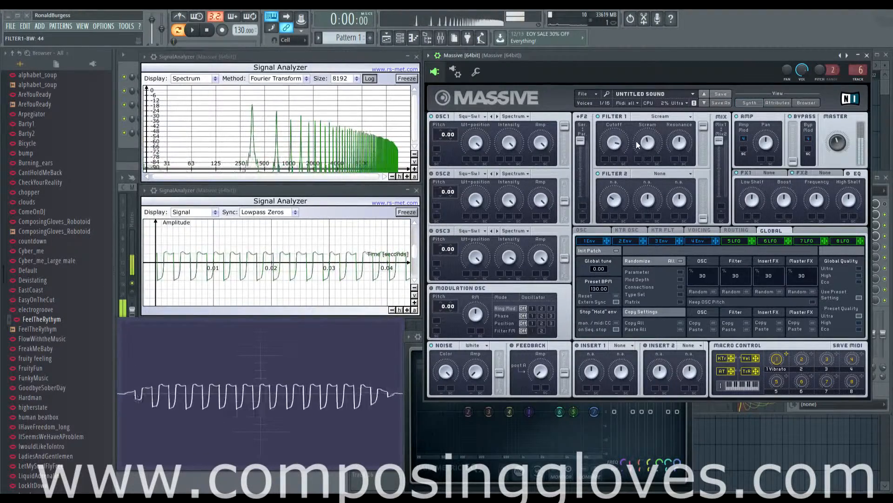
{"action": "mouse_move", "coordinate": [647, 142]}
{"action": "left_mouse_down"}
{"action": "mouse_move", "coordinate": [650, 174]}
{"action": "mouse_move", "coordinate": [642, 87]}
{"action": "mouse_move", "coordinate": [638, 136]}
{"action": "mouse_move", "coordinate": [635, 120]}
{"action": "mouse_move", "coordinate": [613, 158]}
{"action": "mouse_move", "coordinate": [651, 148]}
{"action": "left_mouse_up"}
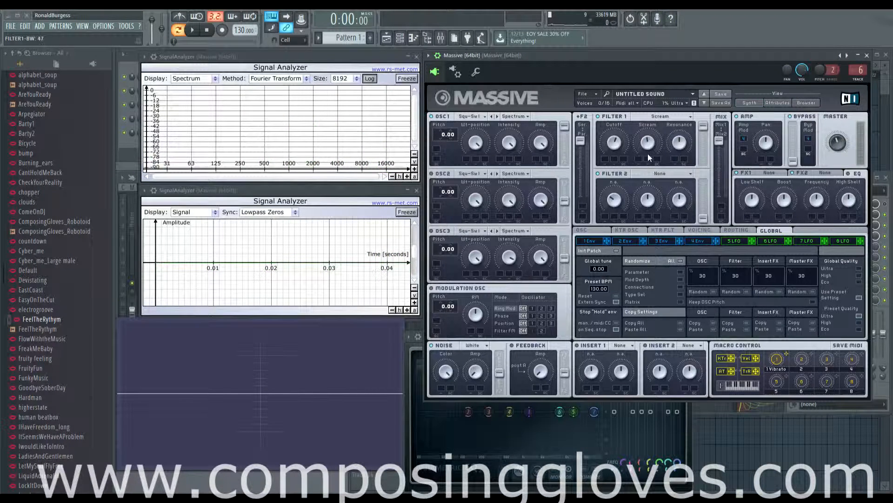
{"action": "mouse_move", "coordinate": [649, 150]}
{"action": "left_mouse_down"}
{"action": "mouse_move", "coordinate": [651, 125]}
{"action": "mouse_move", "coordinate": [650, 145]}
{"action": "left_mouse_up"}
{"action": "left_click_drag", "start_coordinate": [613, 143], "coordinate": [619, 127]}
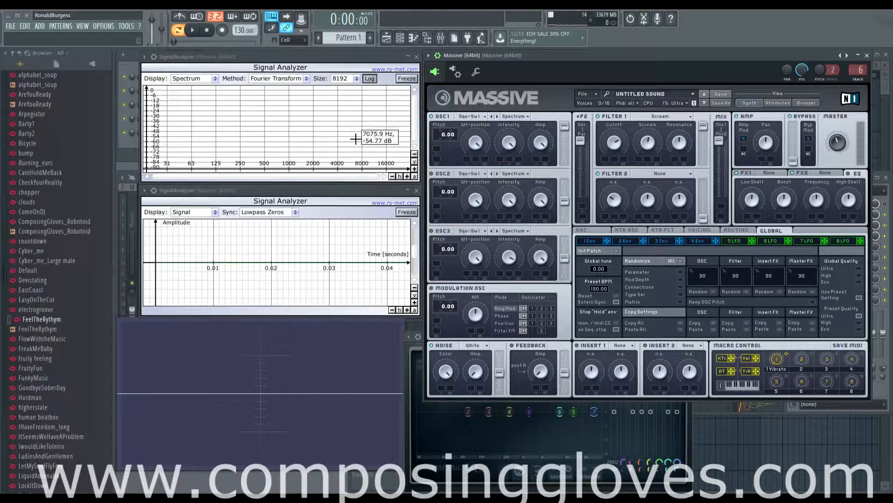
Raise the Scream amount and sweep the filter's cutoff and resonance while holding F5.
{"action": "left_click_drag", "start_coordinate": [648, 143], "coordinate": [651, 114]}
{"action": "left_click_drag", "start_coordinate": [615, 143], "coordinate": [618, 147]}
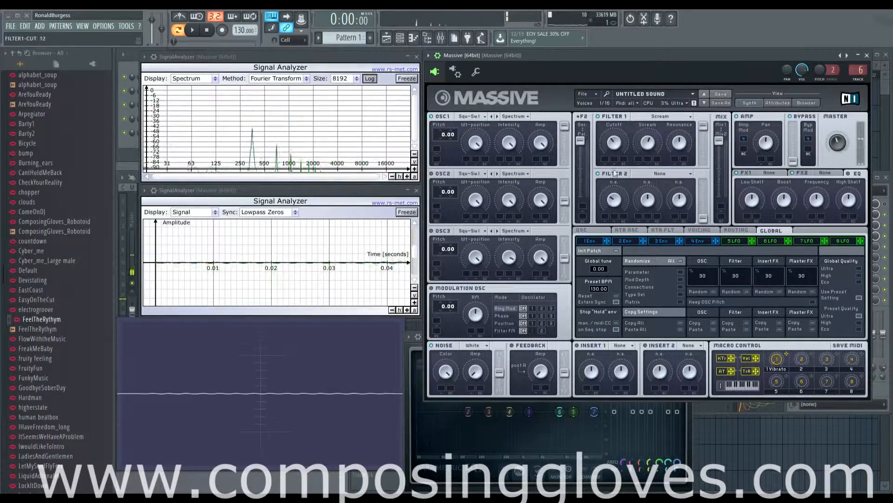
{"action": "mouse_move", "coordinate": [680, 142]}
{"action": "left_mouse_down"}
{"action": "mouse_move", "coordinate": [677, 167]}
{"action": "mouse_move", "coordinate": [677, 126]}
{"action": "left_mouse_up"}
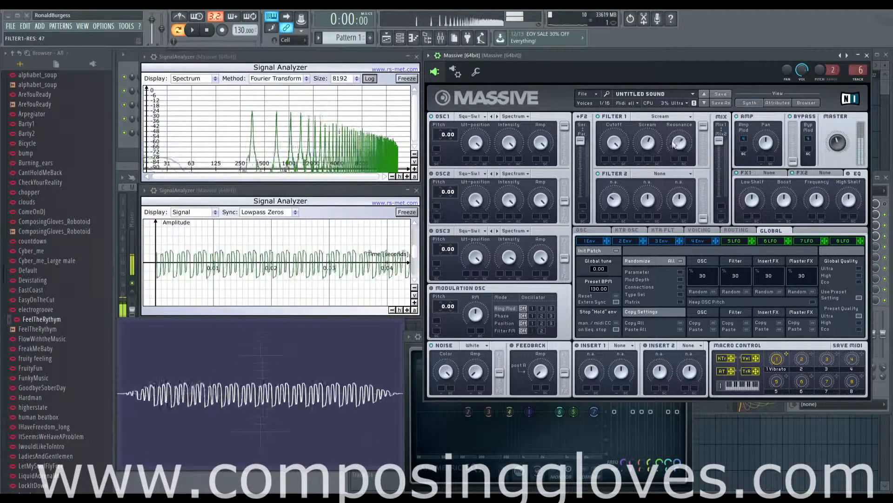
Switch Filter 1 to Daft and vary its cutoff and resonance.
{"action": "left_click", "coordinate": [659, 117]}
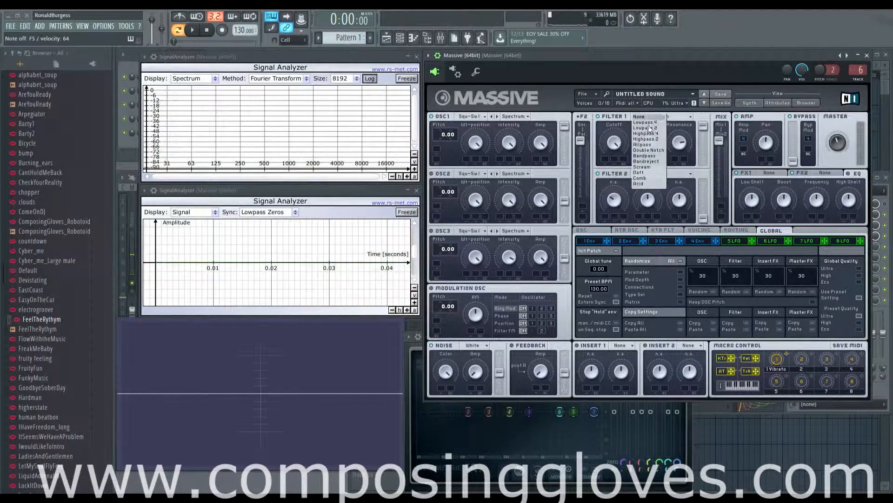
{"action": "left_click", "coordinate": [649, 173]}
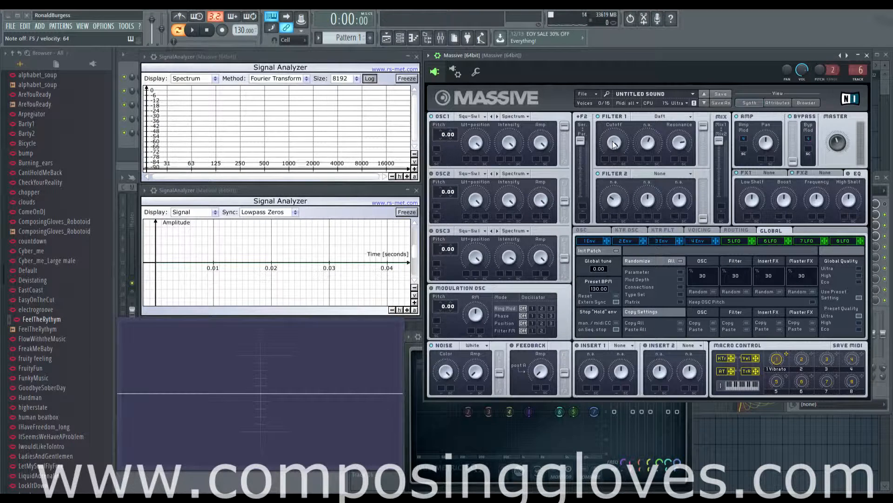
{"action": "mouse_move", "coordinate": [614, 144]}
{"action": "left_mouse_down"}
{"action": "mouse_move", "coordinate": [613, 188]}
{"action": "mouse_move", "coordinate": [612, 159]}
{"action": "left_mouse_up"}
{"action": "left_click_drag", "start_coordinate": [688, 144], "coordinate": [682, 127]}
Readjust the Daft cutoff against the resonance and set the modulation oscillator's mode to Filter FM.
{"action": "mouse_move", "coordinate": [613, 141]}
{"action": "left_mouse_down"}
{"action": "mouse_move", "coordinate": [618, 156]}
{"action": "mouse_move", "coordinate": [618, 147]}
{"action": "left_mouse_up"}
{"action": "left_click_drag", "start_coordinate": [679, 143], "coordinate": [679, 134]}
{"action": "left_click", "coordinate": [532, 330]}
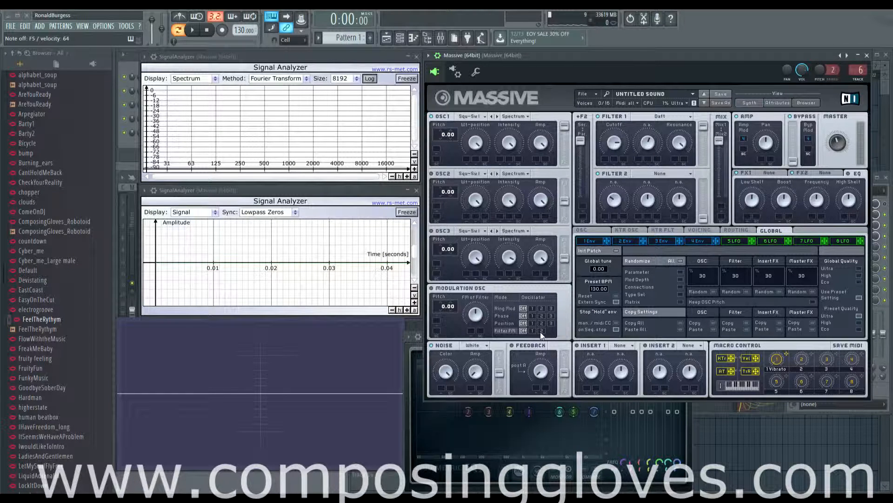
Switch Filter 1 to Comb and sweep its pitch while playing F5.
{"action": "left_click", "coordinate": [663, 119]}
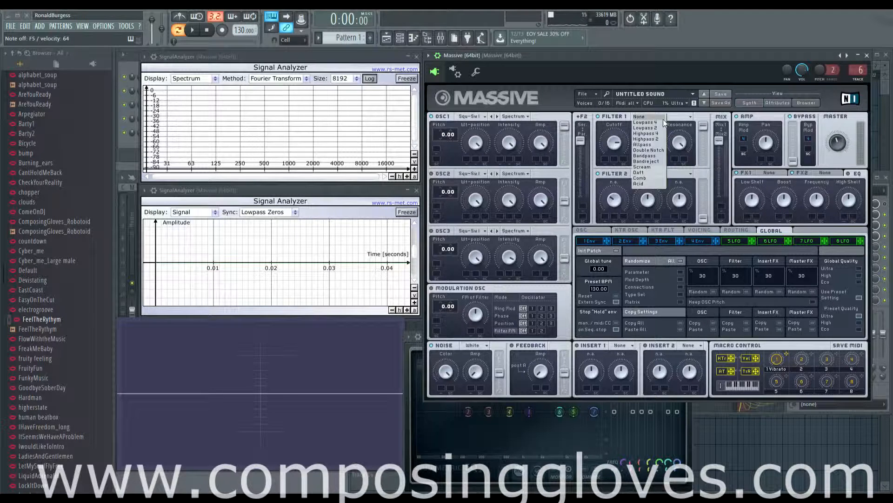
{"action": "left_click", "coordinate": [653, 178]}
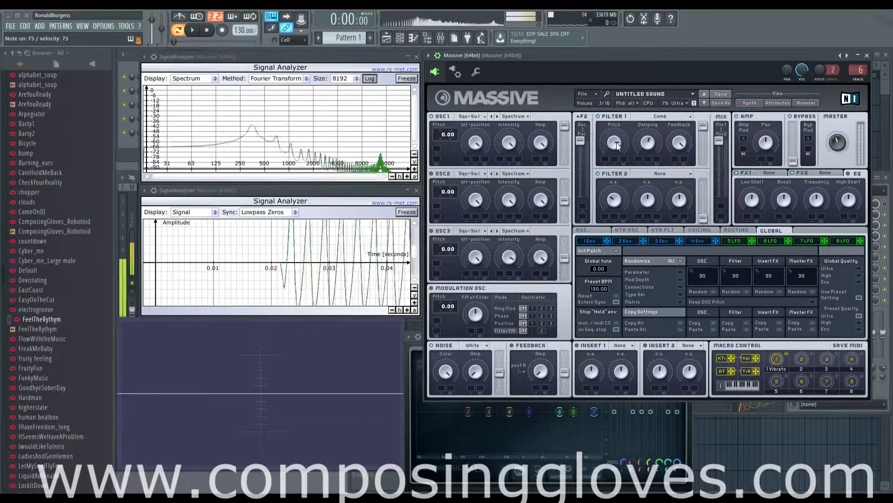
{"action": "mouse_move", "coordinate": [614, 144]}
{"action": "left_mouse_down"}
{"action": "mouse_move", "coordinate": [614, 173]}
{"action": "mouse_move", "coordinate": [614, 161]}
{"action": "left_mouse_up"}
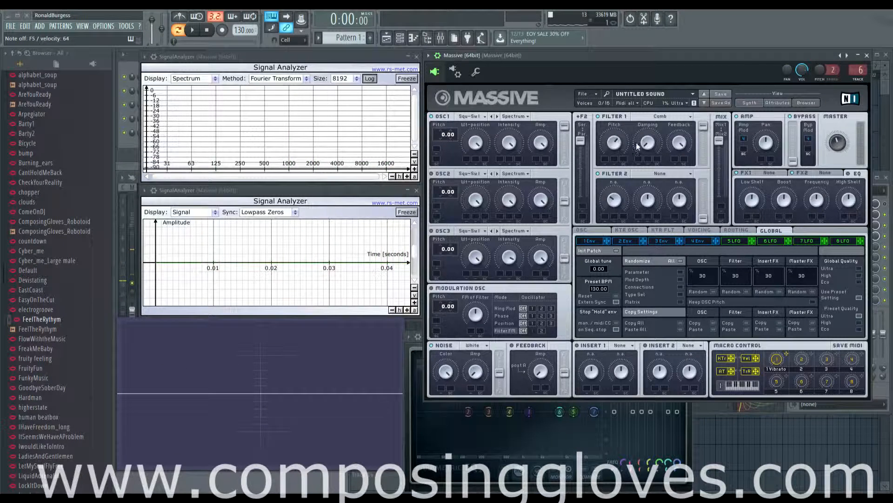
{"action": "mouse_move", "coordinate": [619, 141]}
{"action": "left_mouse_down"}
{"action": "mouse_move", "coordinate": [610, 152]}
{"action": "mouse_move", "coordinate": [621, 148]}
{"action": "left_mouse_up"}
{"action": "left_click_drag", "start_coordinate": [614, 142], "coordinate": [677, 213]}
Vary the Comb filter's damping and lower its feedback to about 43 while playing F5.
{"action": "left_click_drag", "start_coordinate": [650, 147], "coordinate": [649, 106]}
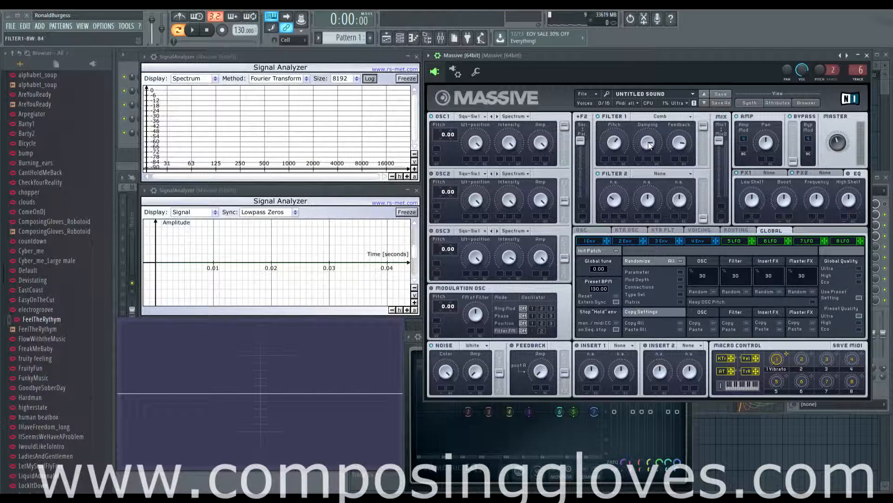
{"action": "left_click_drag", "start_coordinate": [649, 143], "coordinate": [648, 176]}
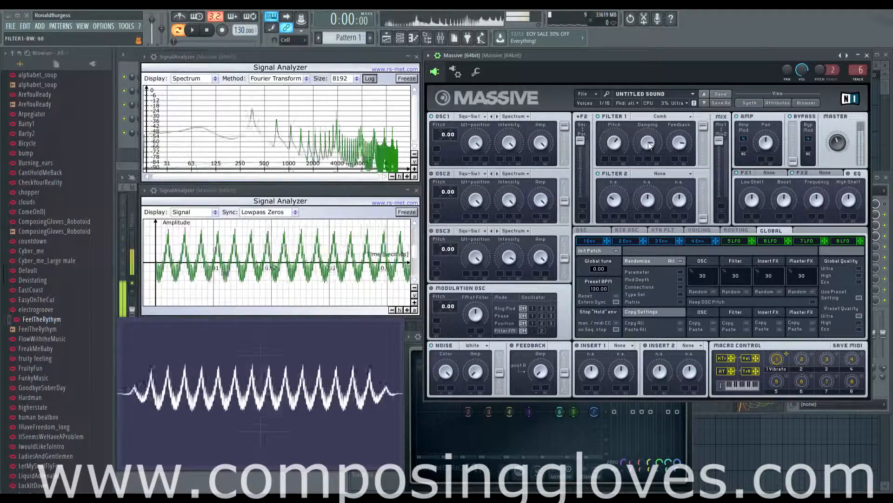
{"action": "left_click_drag", "start_coordinate": [683, 140], "coordinate": [675, 177]}
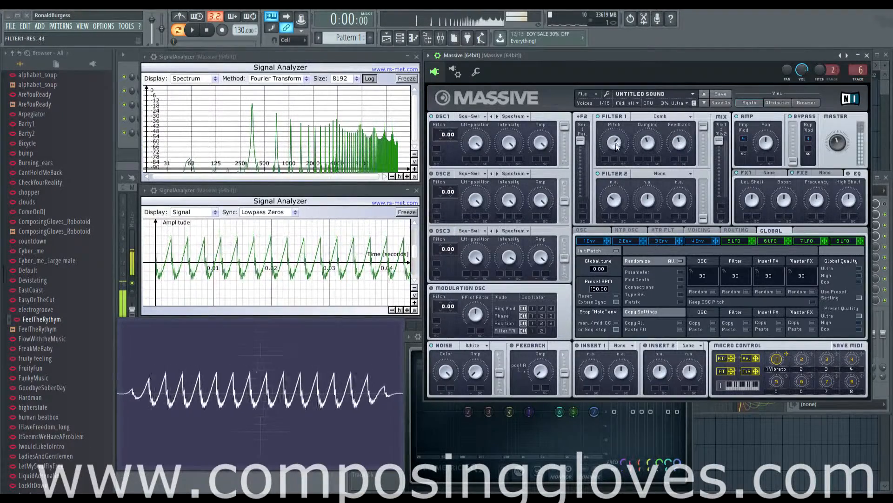
Sweep the Comb pitch while holding F5 and try different feedback and damping amounts, including zero damping.
{"action": "mouse_move", "coordinate": [617, 145]}
{"action": "left_mouse_down"}
{"action": "mouse_move", "coordinate": [618, 186]}
{"action": "mouse_move", "coordinate": [622, 139]}
{"action": "left_mouse_up"}
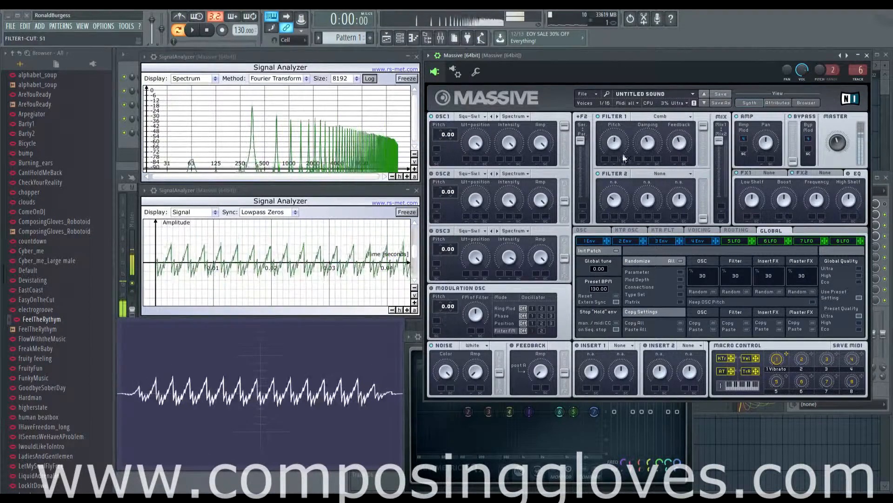
{"action": "left_click_drag", "start_coordinate": [683, 149], "coordinate": [656, 222]}
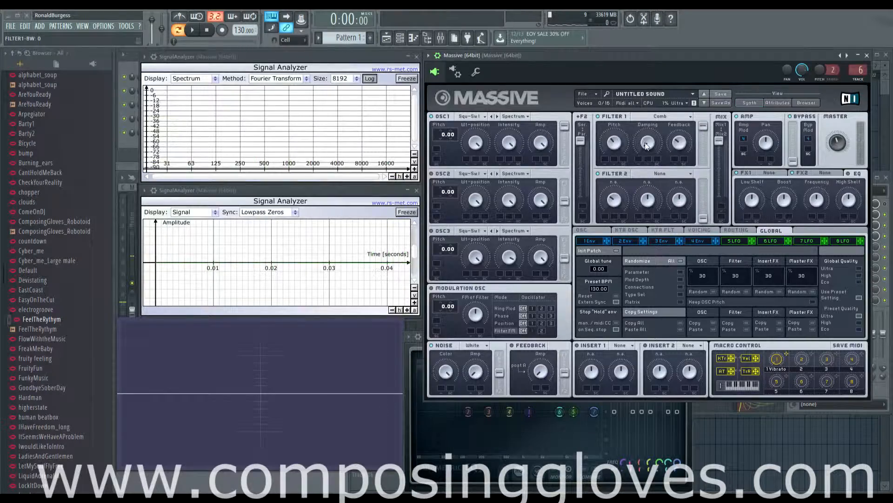
{"action": "left_click_drag", "start_coordinate": [646, 142], "coordinate": [613, 124]}
{"action": "left_click_drag", "start_coordinate": [674, 143], "coordinate": [647, 110]}
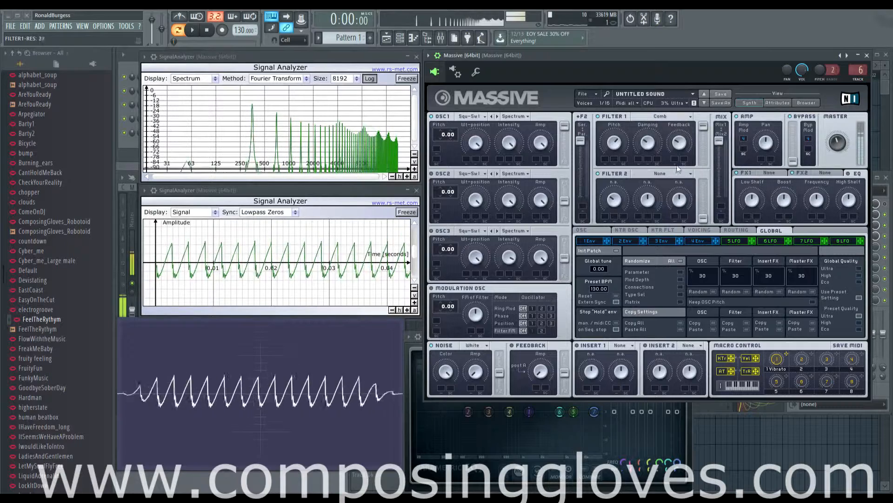
Switch Filter 1 to Acid, raise the resonance to about 64, and sweep the cutoff up and down while playing F5.
{"action": "left_click", "coordinate": [655, 118]}
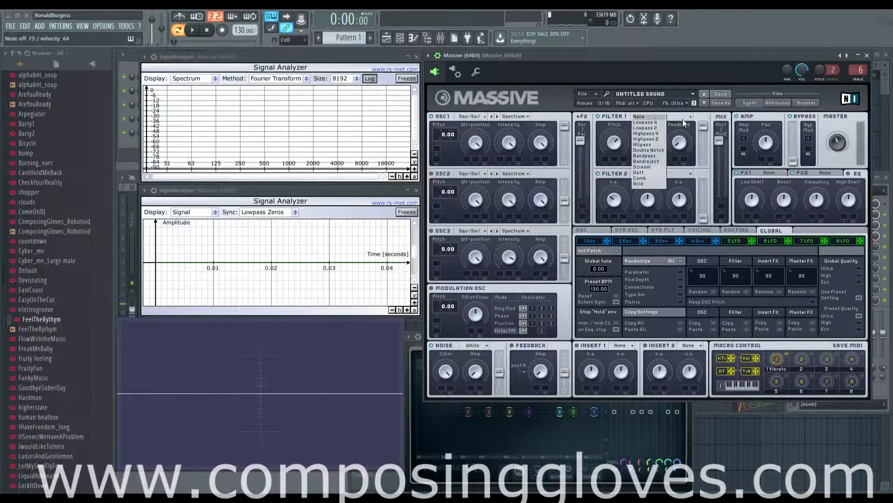
{"action": "left_click", "coordinate": [639, 183]}
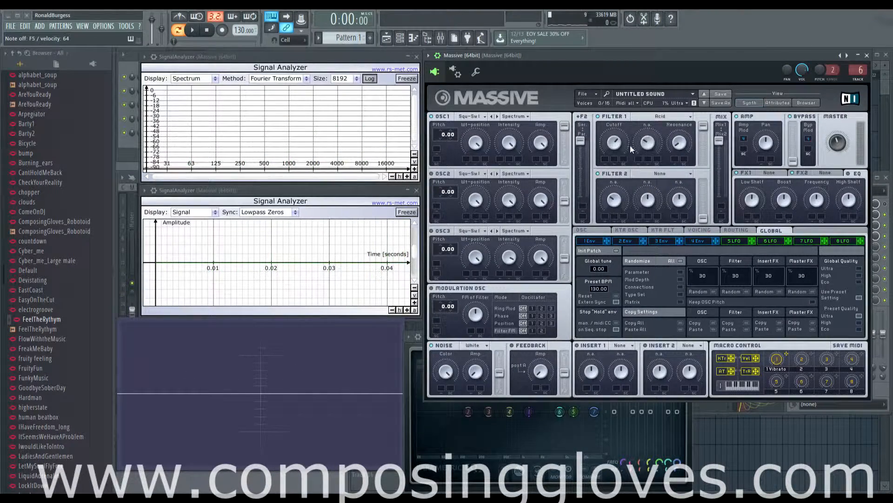
{"action": "left_click_drag", "start_coordinate": [614, 142], "coordinate": [601, 115]}
{"action": "left_click_drag", "start_coordinate": [680, 143], "coordinate": [678, 126]}
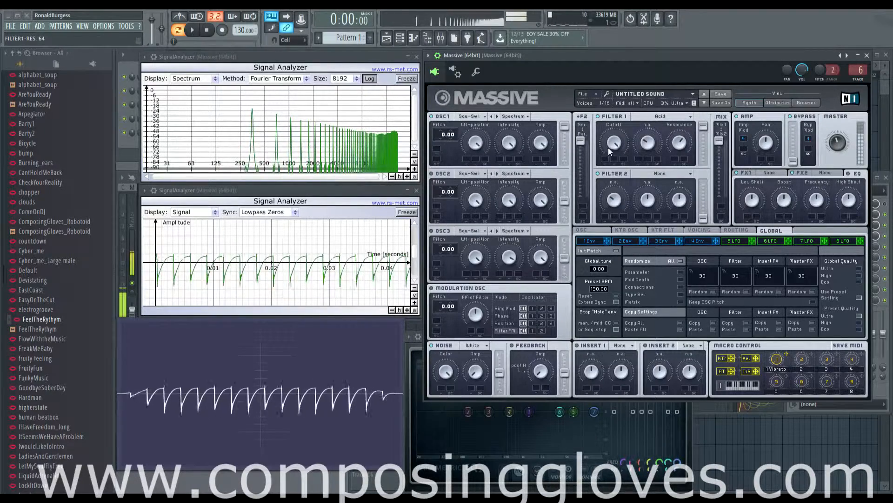
{"action": "left_click_drag", "start_coordinate": [612, 141], "coordinate": [608, 75]}
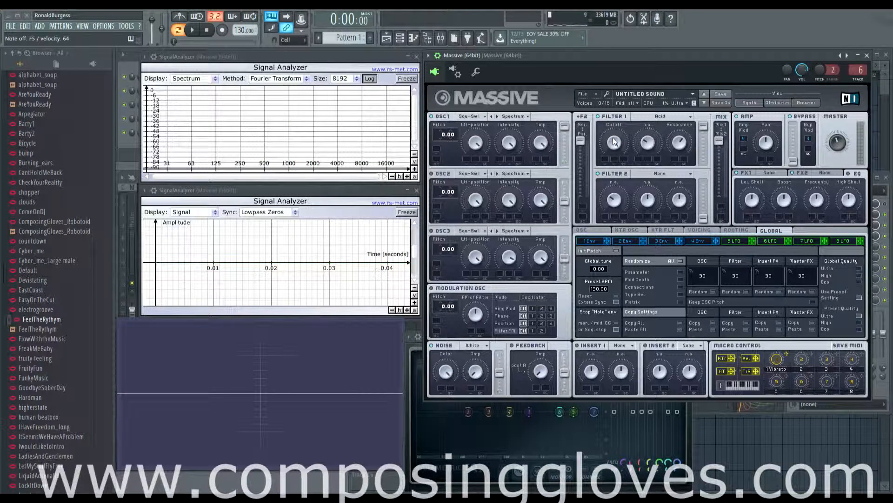
{"action": "left_click_drag", "start_coordinate": [614, 140], "coordinate": [614, 170]}
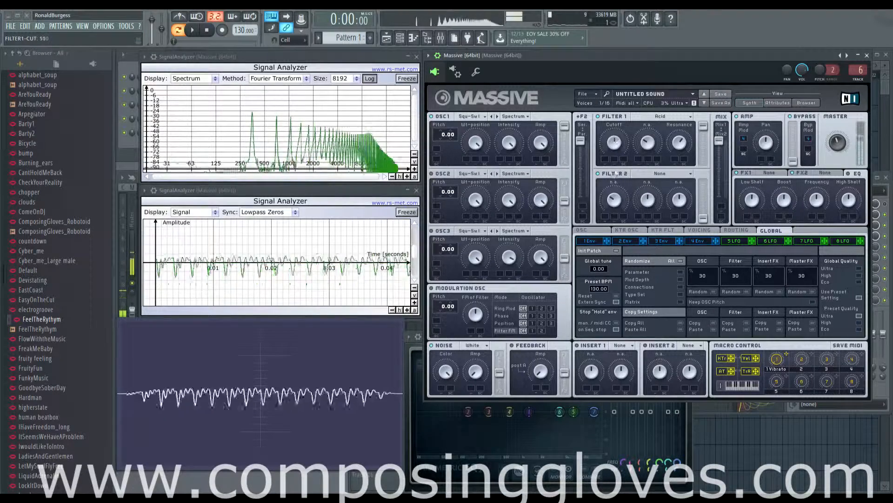
{"action": "left_click", "coordinate": [660, 116]}
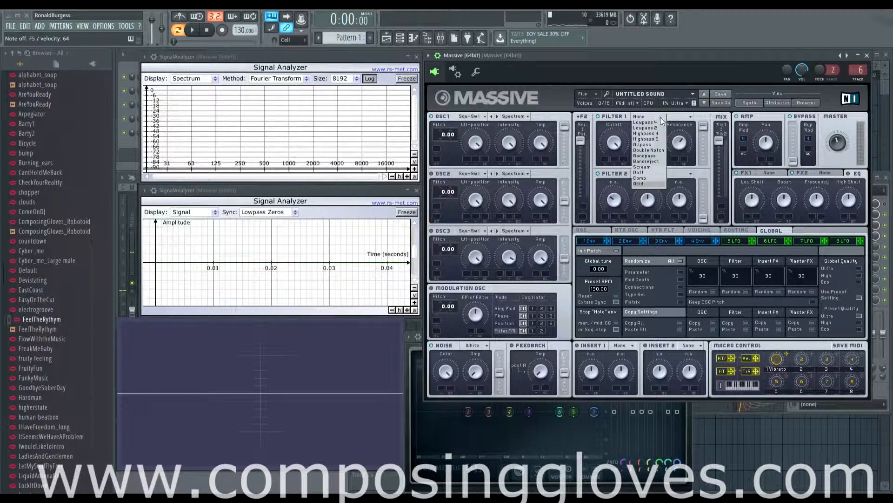
{"action": "left_click", "coordinate": [643, 183]}
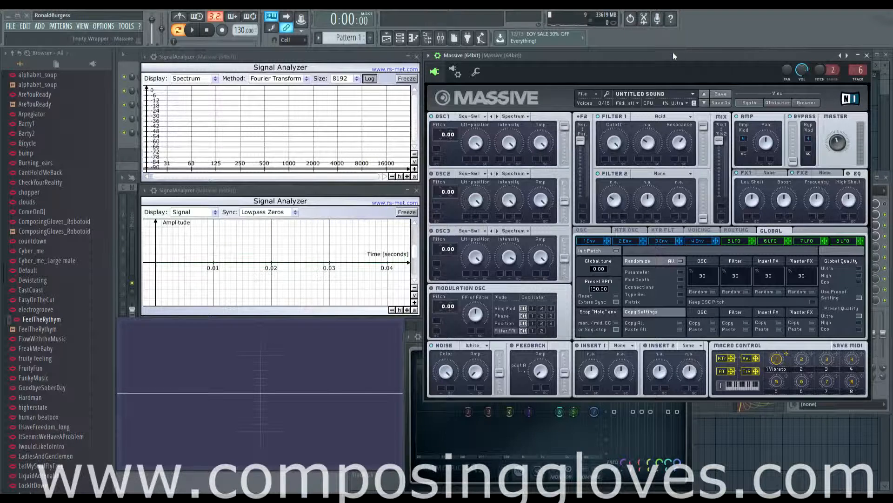
{"action": "left_click_drag", "start_coordinate": [668, 58], "coordinate": [766, 60]}
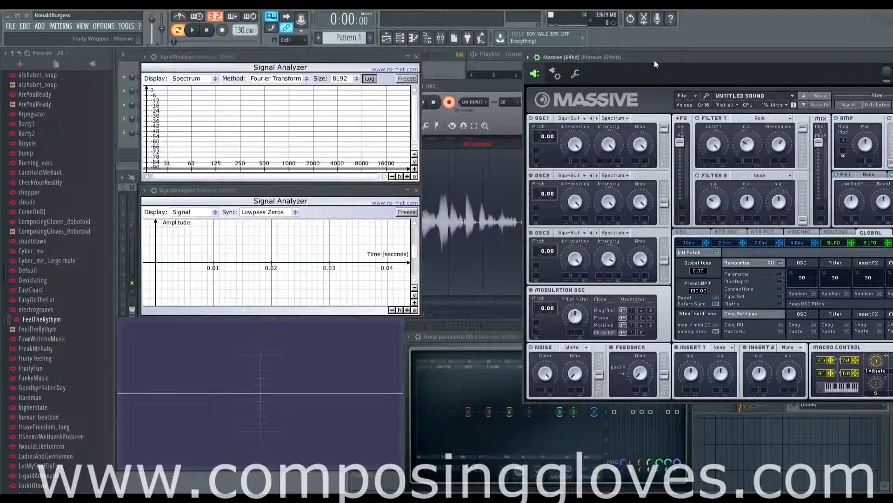
{"action": "left_click_drag", "start_coordinate": [666, 61], "coordinate": [566, 56]}
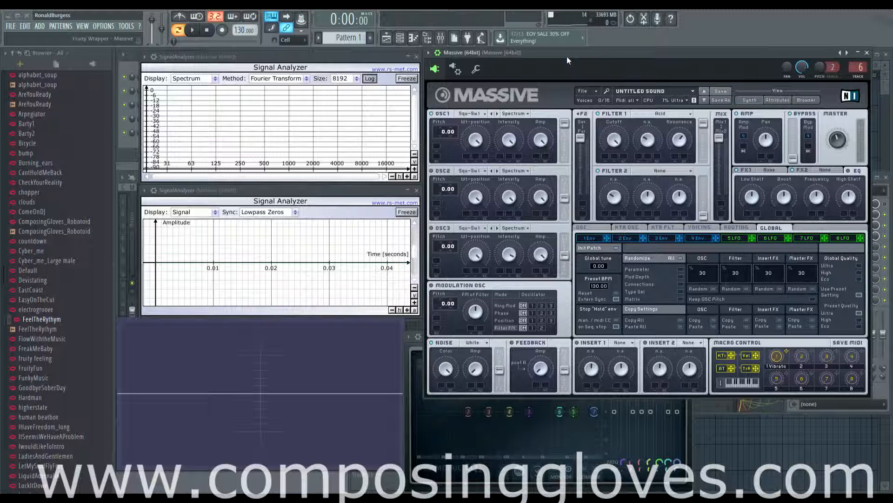
{"action": "left_click_drag", "start_coordinate": [566, 57], "coordinate": [653, 60]}
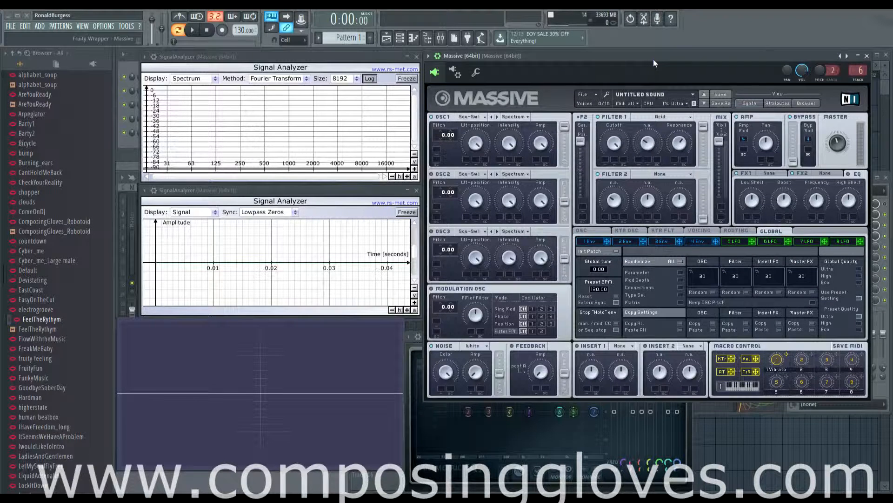